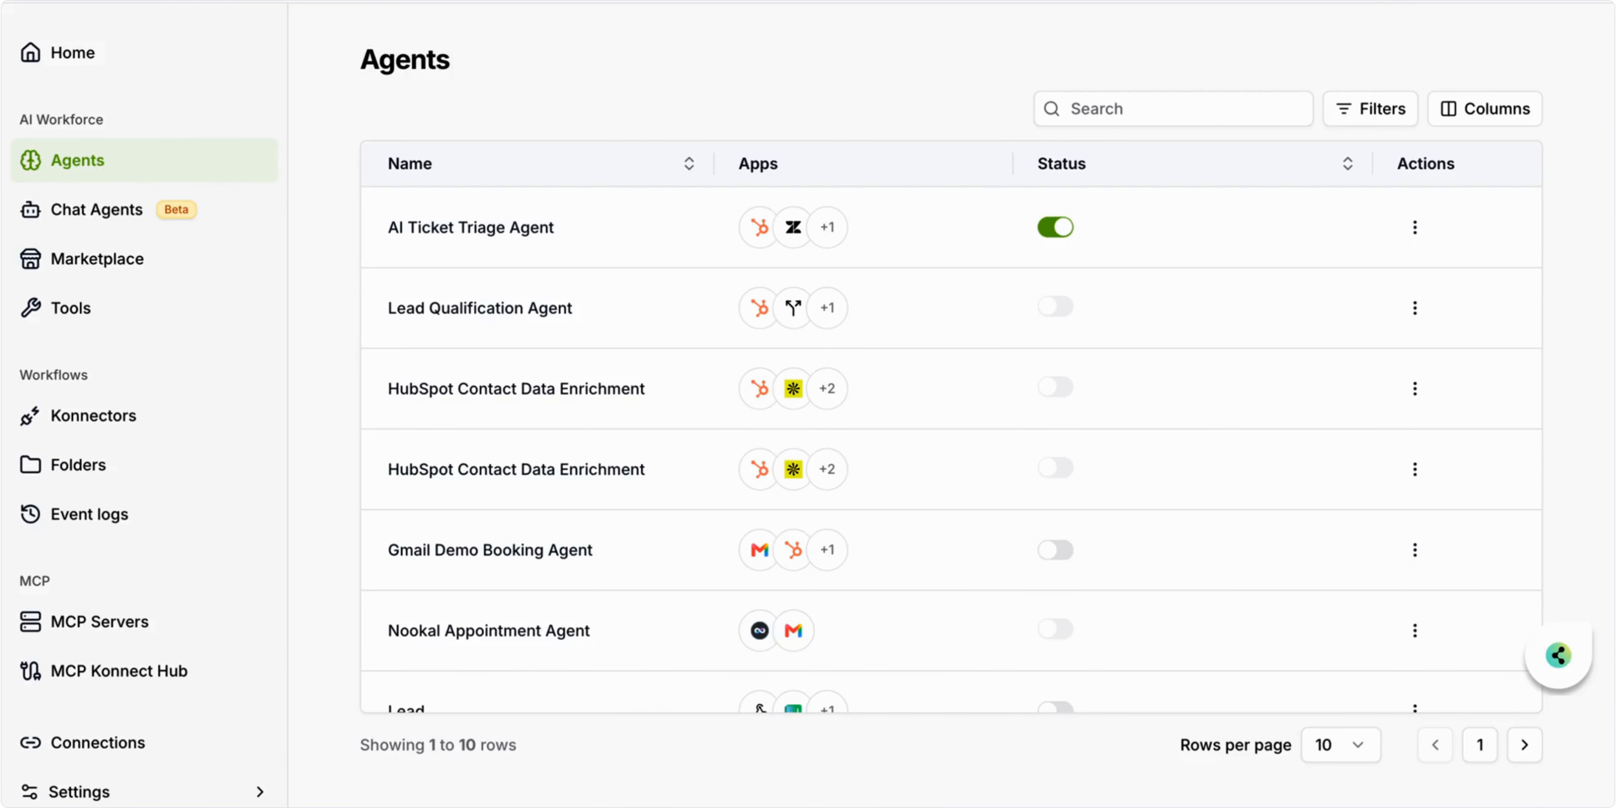
# - Create a new AI agent, choosing to build it manually instead of with Copilot
pyautogui.click(1487, 1)
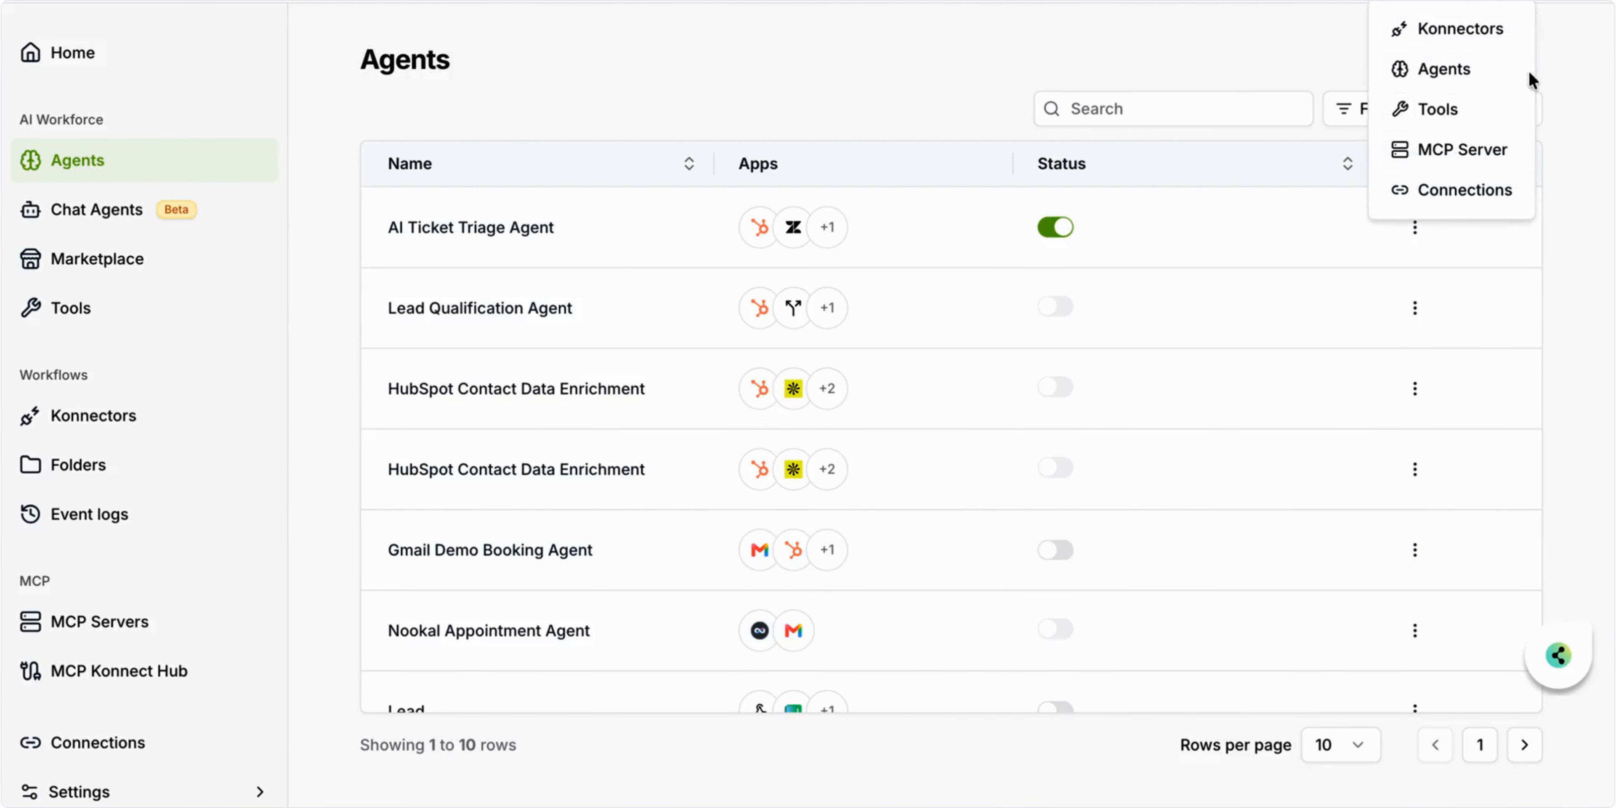
pyautogui.click(1495, 79)
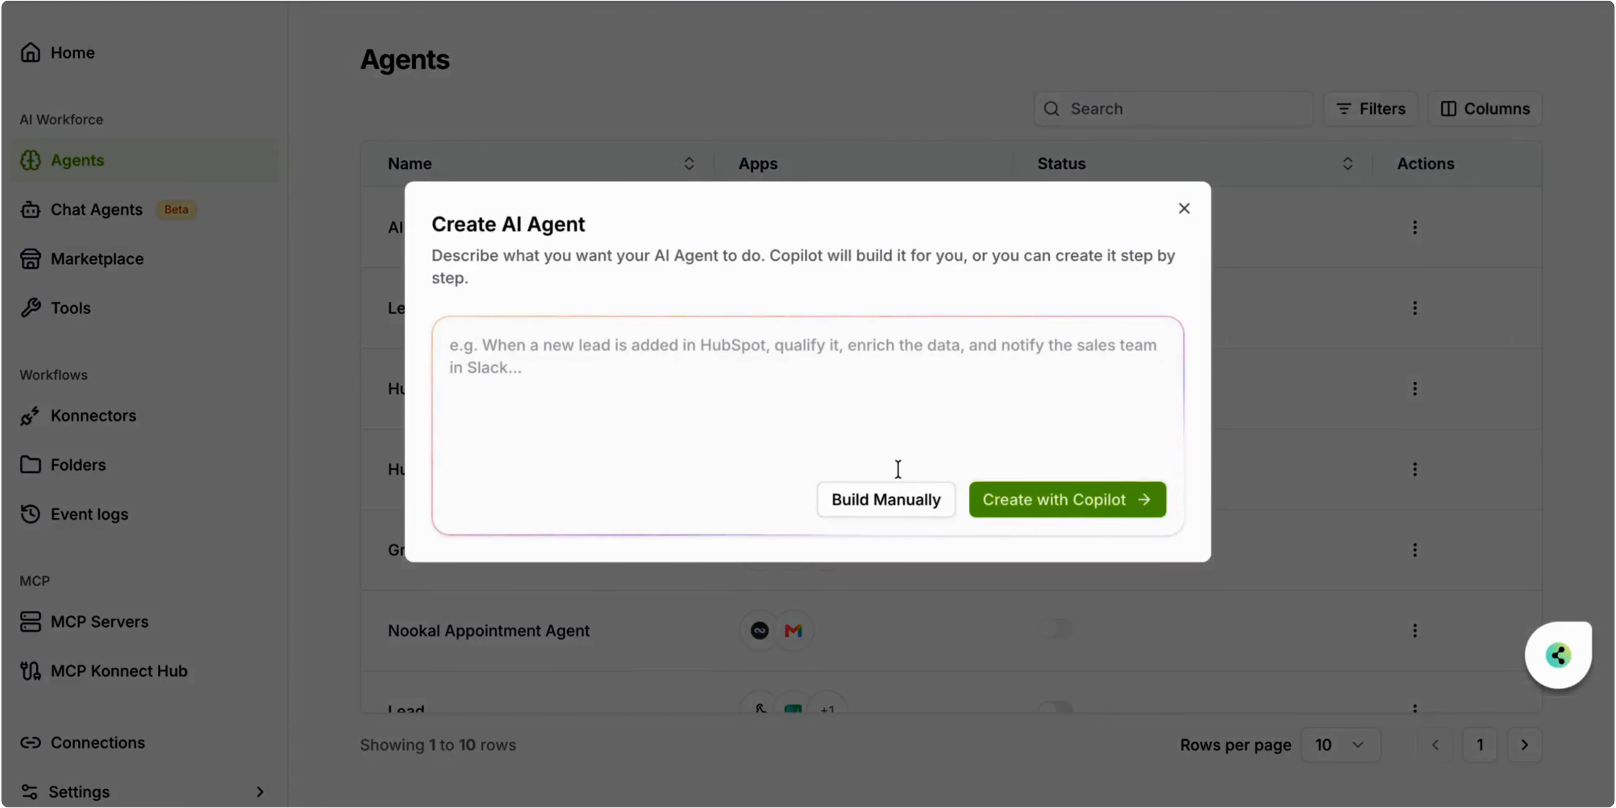
pyautogui.click(878, 509)
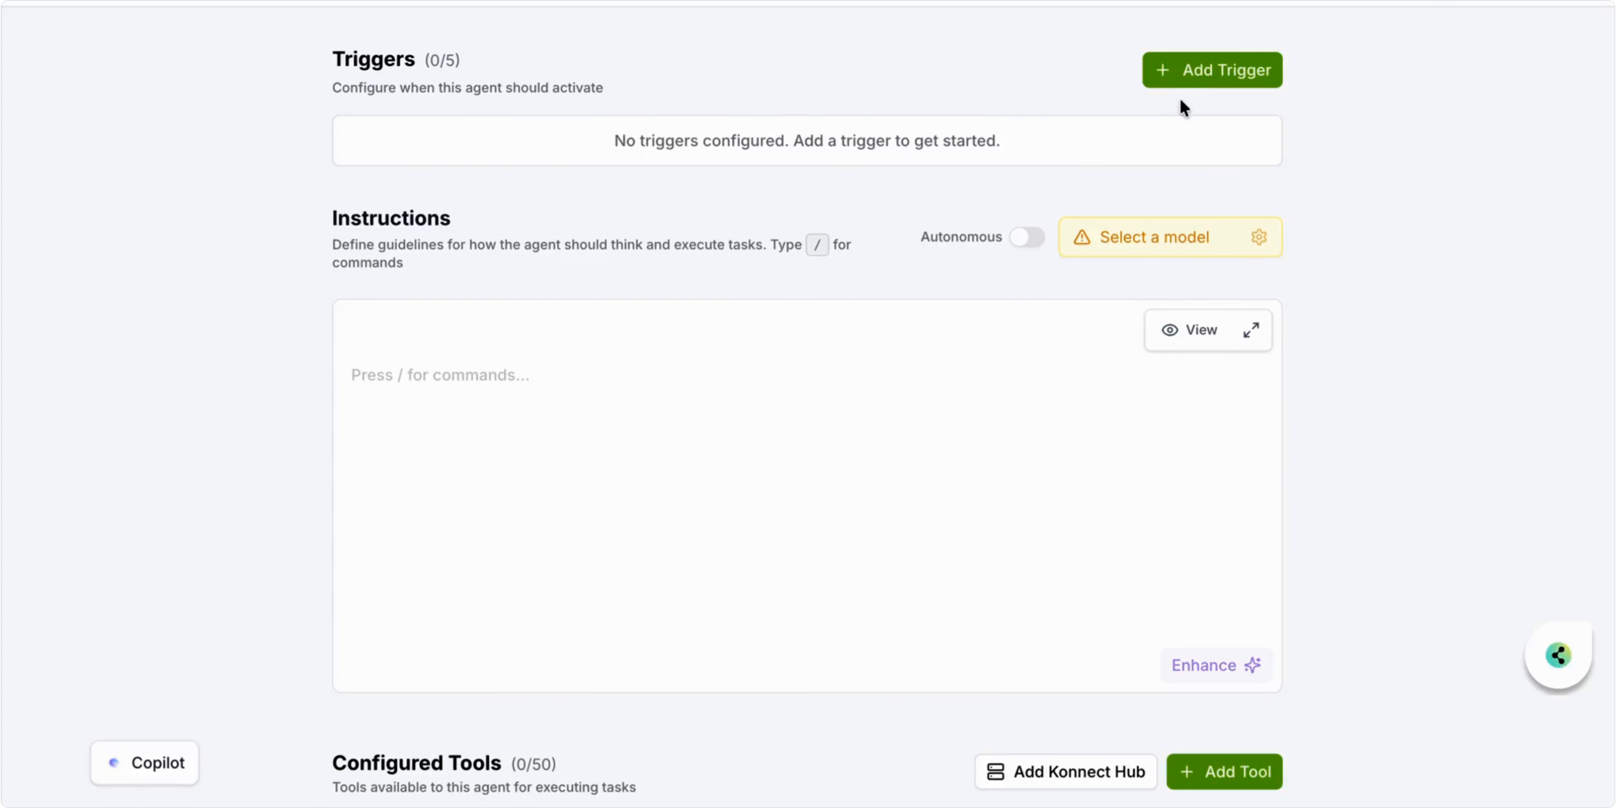
# - Add a Freshdesk New Ticket trigger to the agent using the connected Konnectify account
pyautogui.click(1176, 75)
pyautogui.click(751, 262)
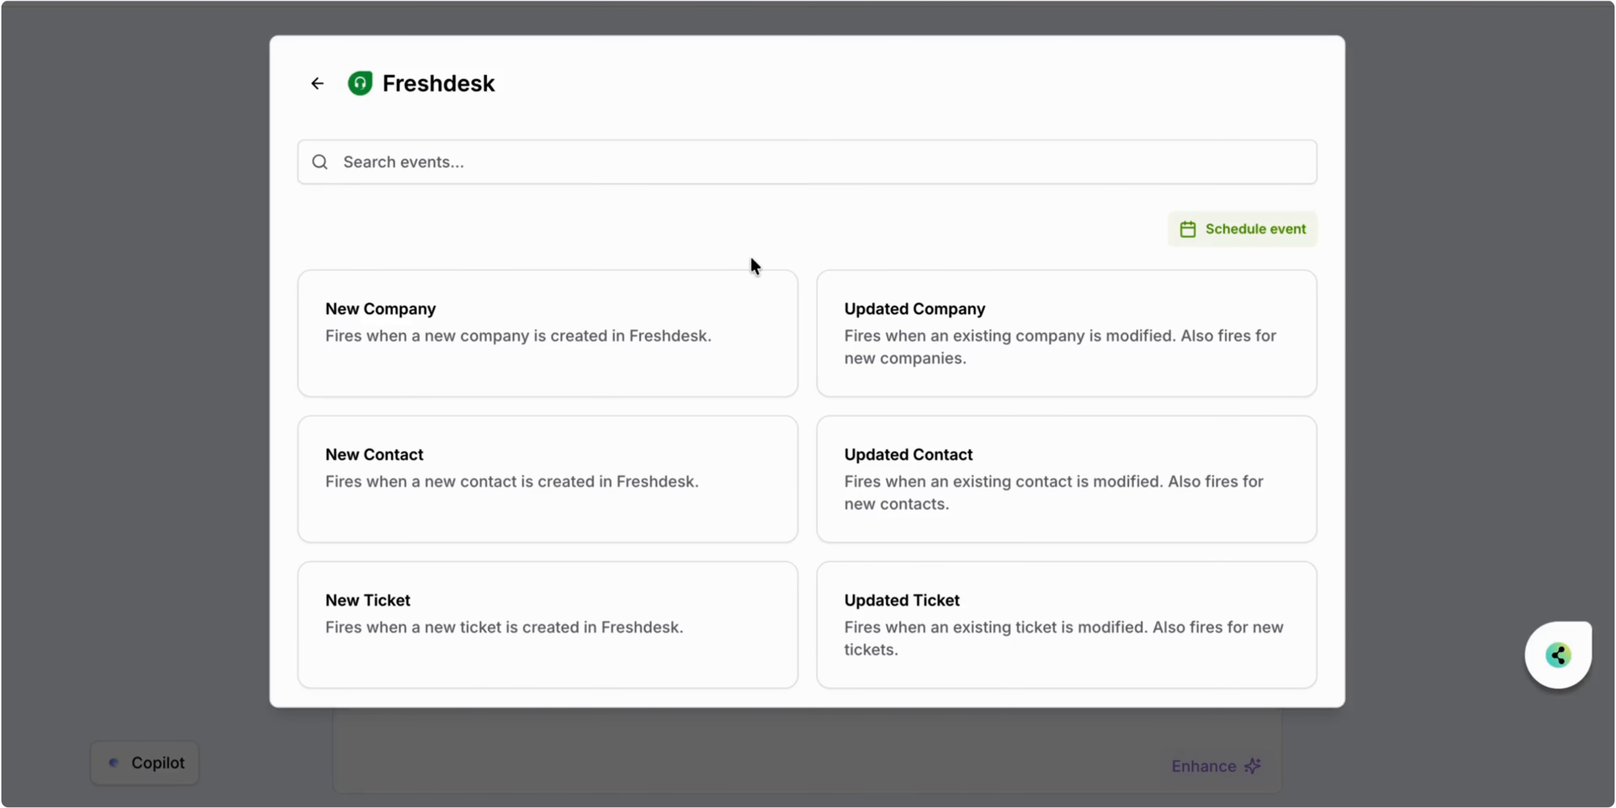
pyautogui.click(718, 583)
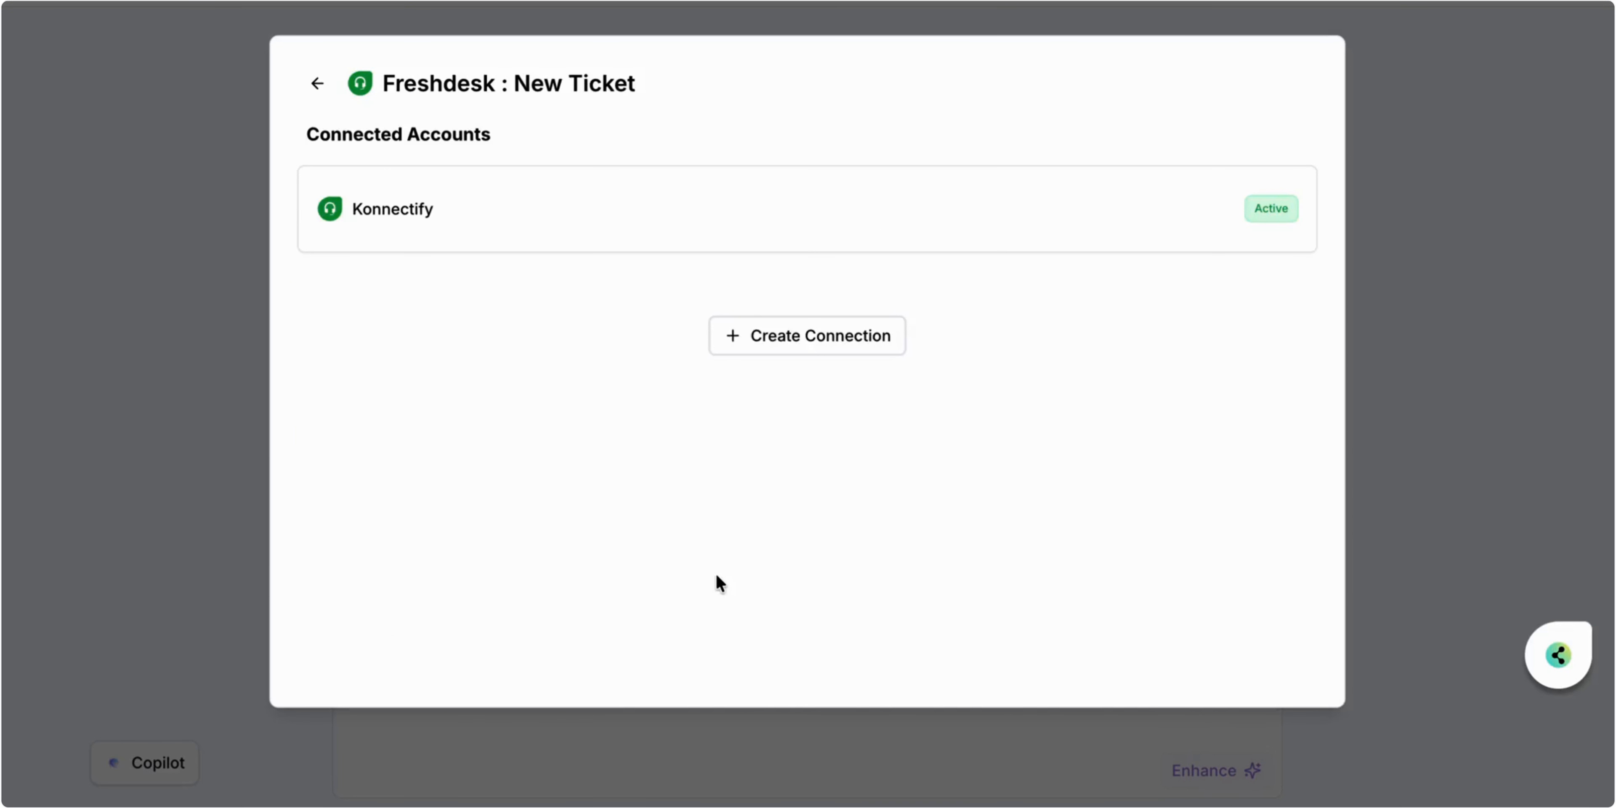
pyautogui.click(952, 248)
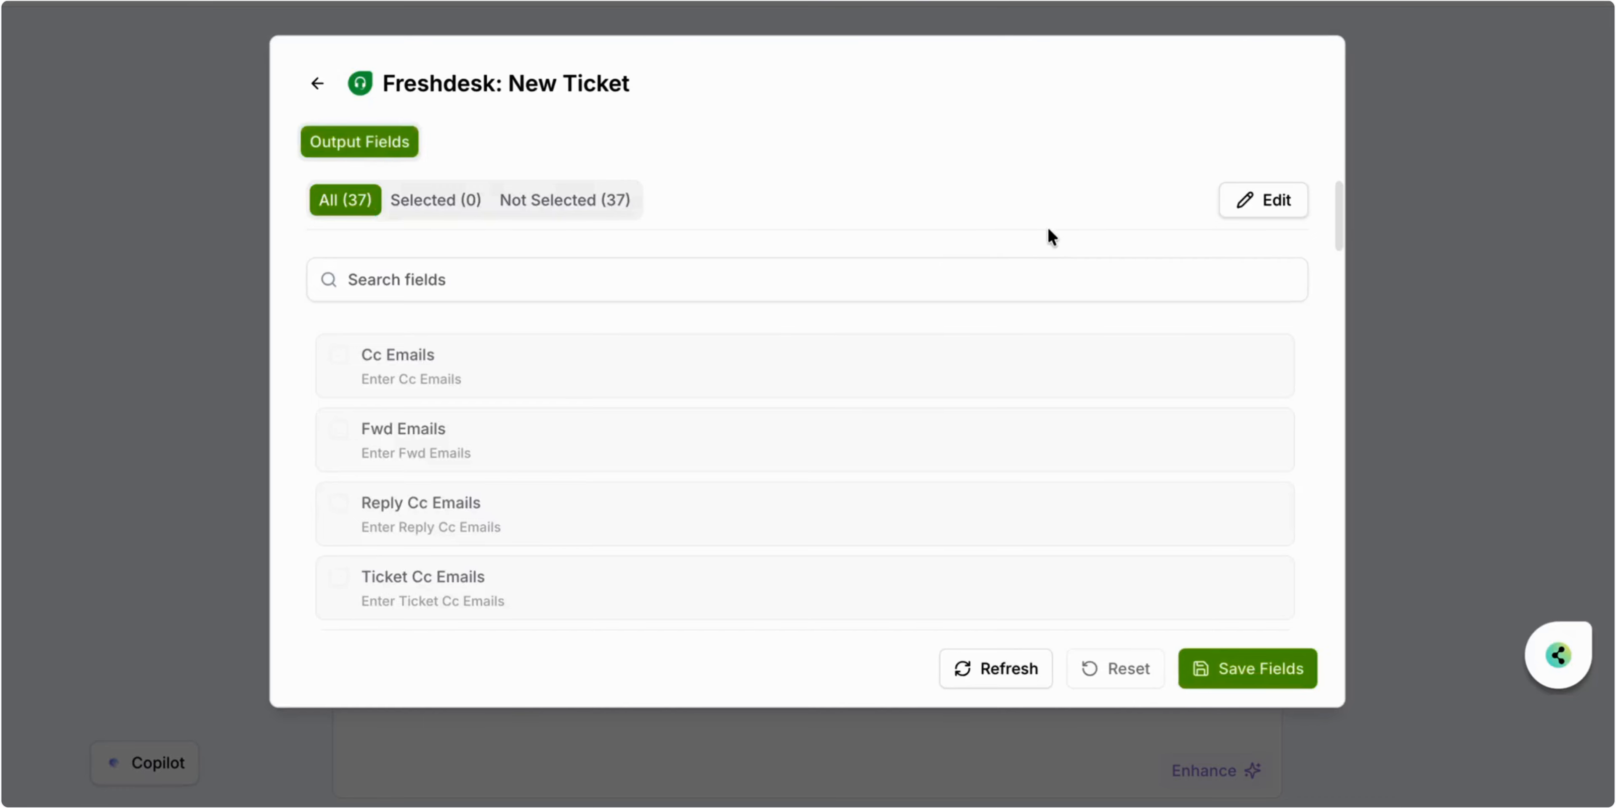
# - Select all output fields for the Freshdesk New Ticket trigger and save them
pyautogui.click(1247, 200)
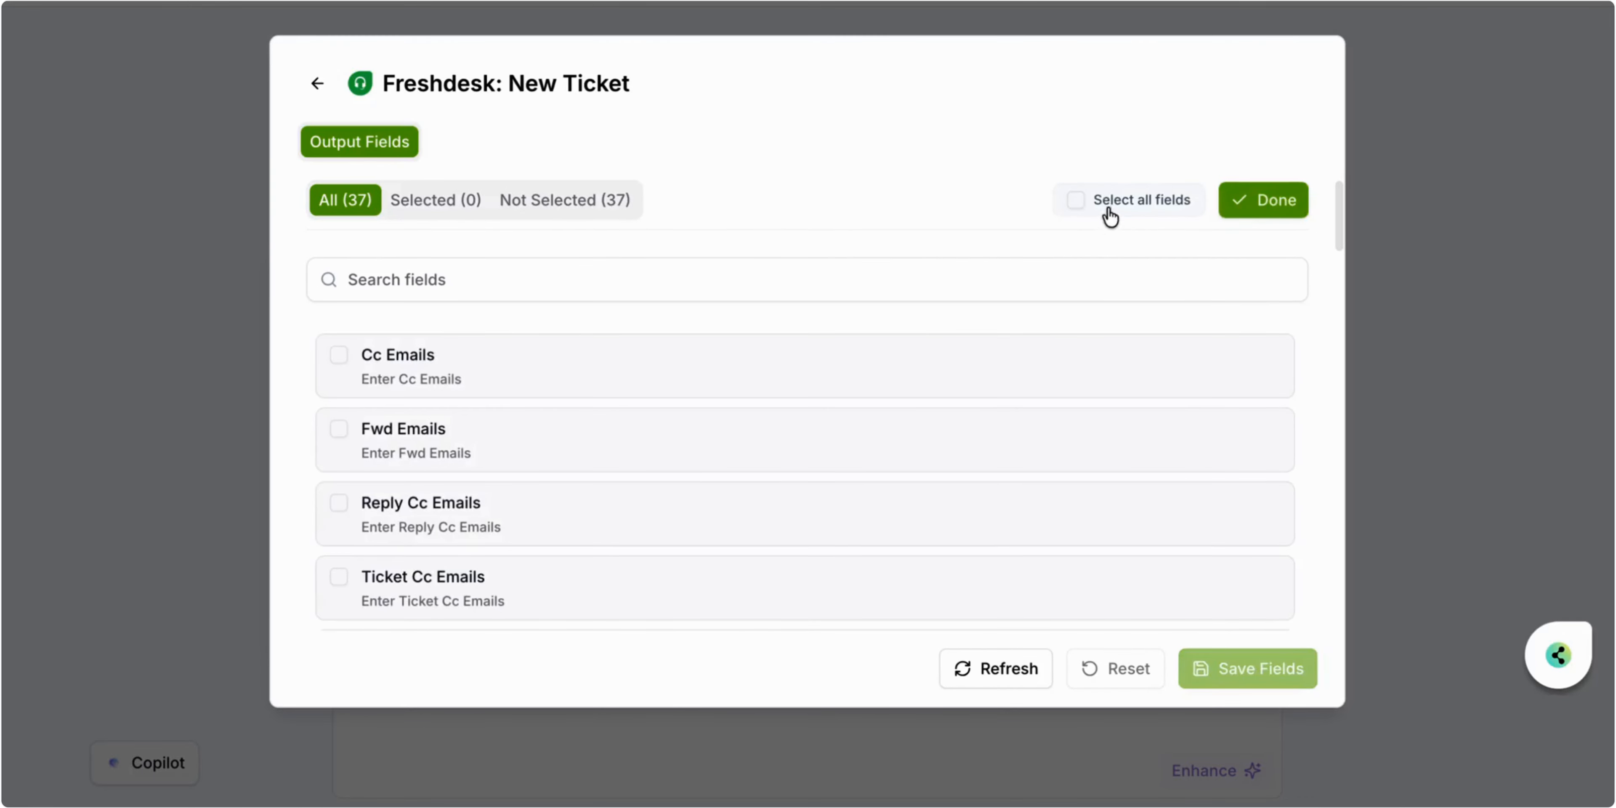
pyautogui.click(1082, 201)
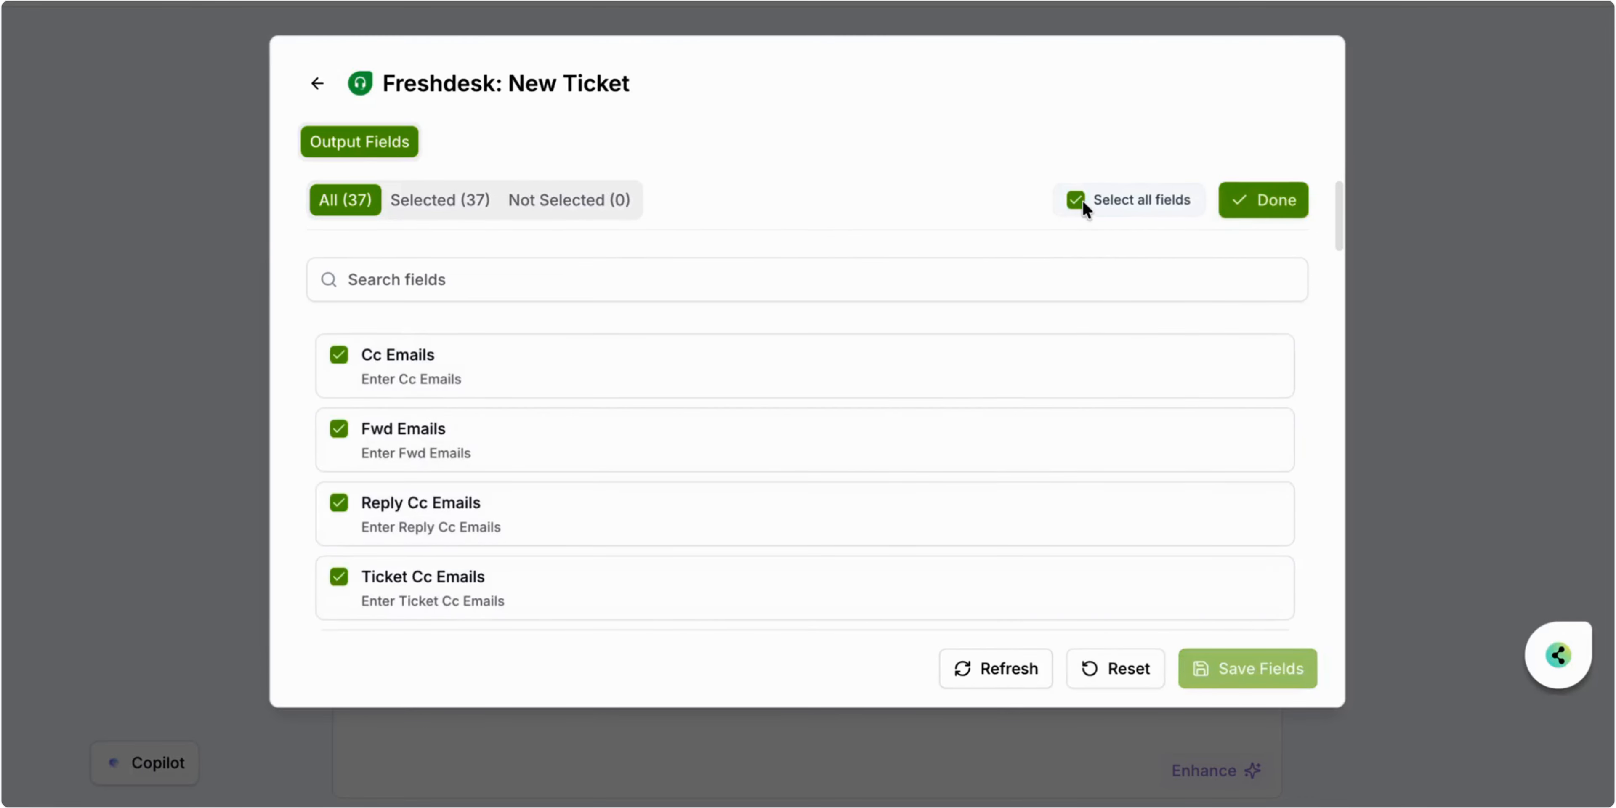
pyautogui.click(1245, 205)
pyautogui.click(1213, 666)
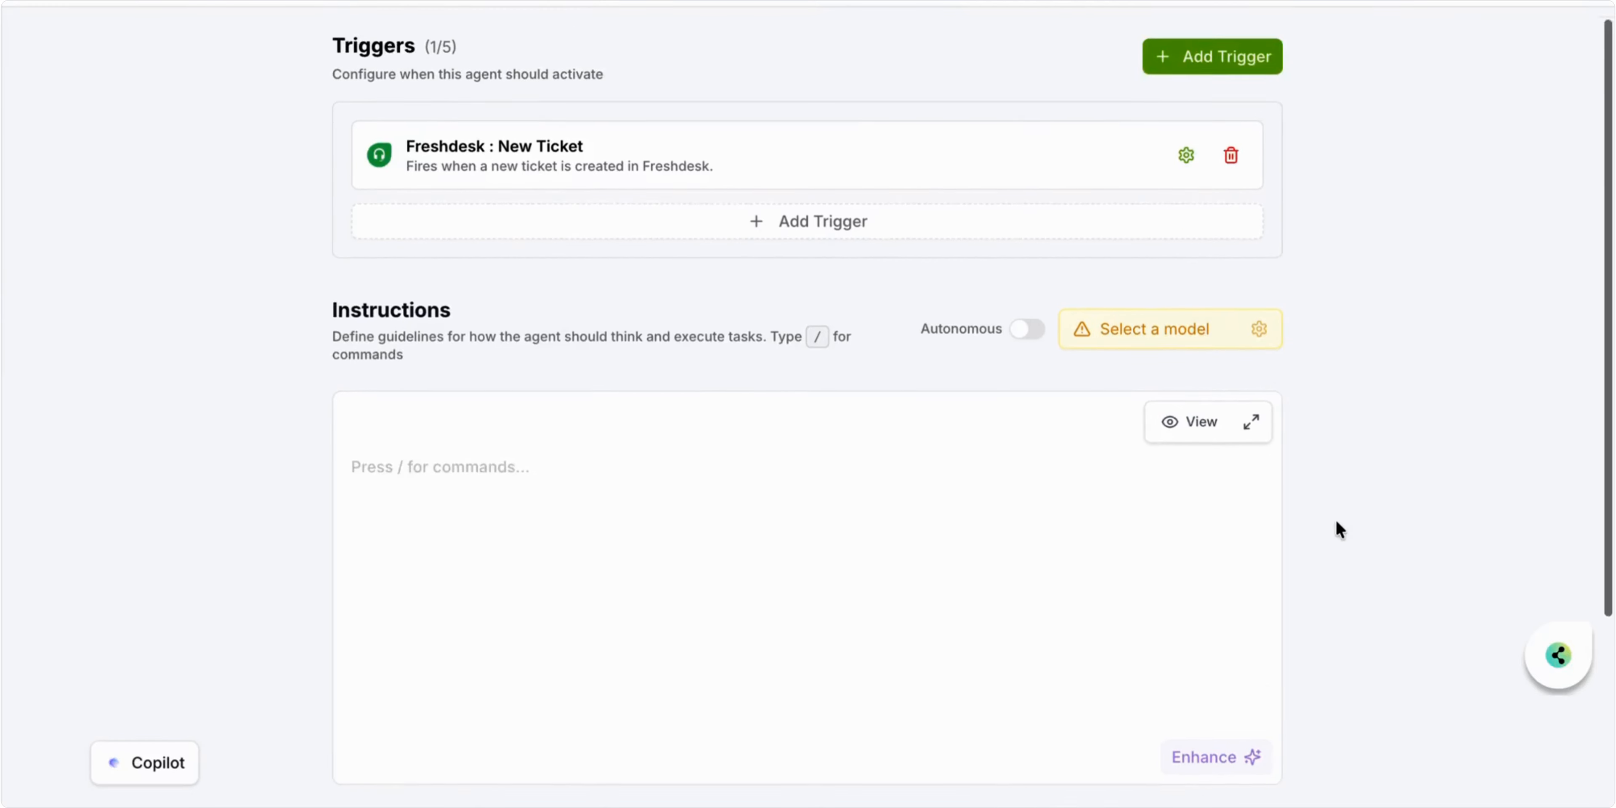
# - Set the agent's model to GPT-4o Mini using the Konnectify_demo ChatGPT connection
pyautogui.scroll(-2, 1335, 519)
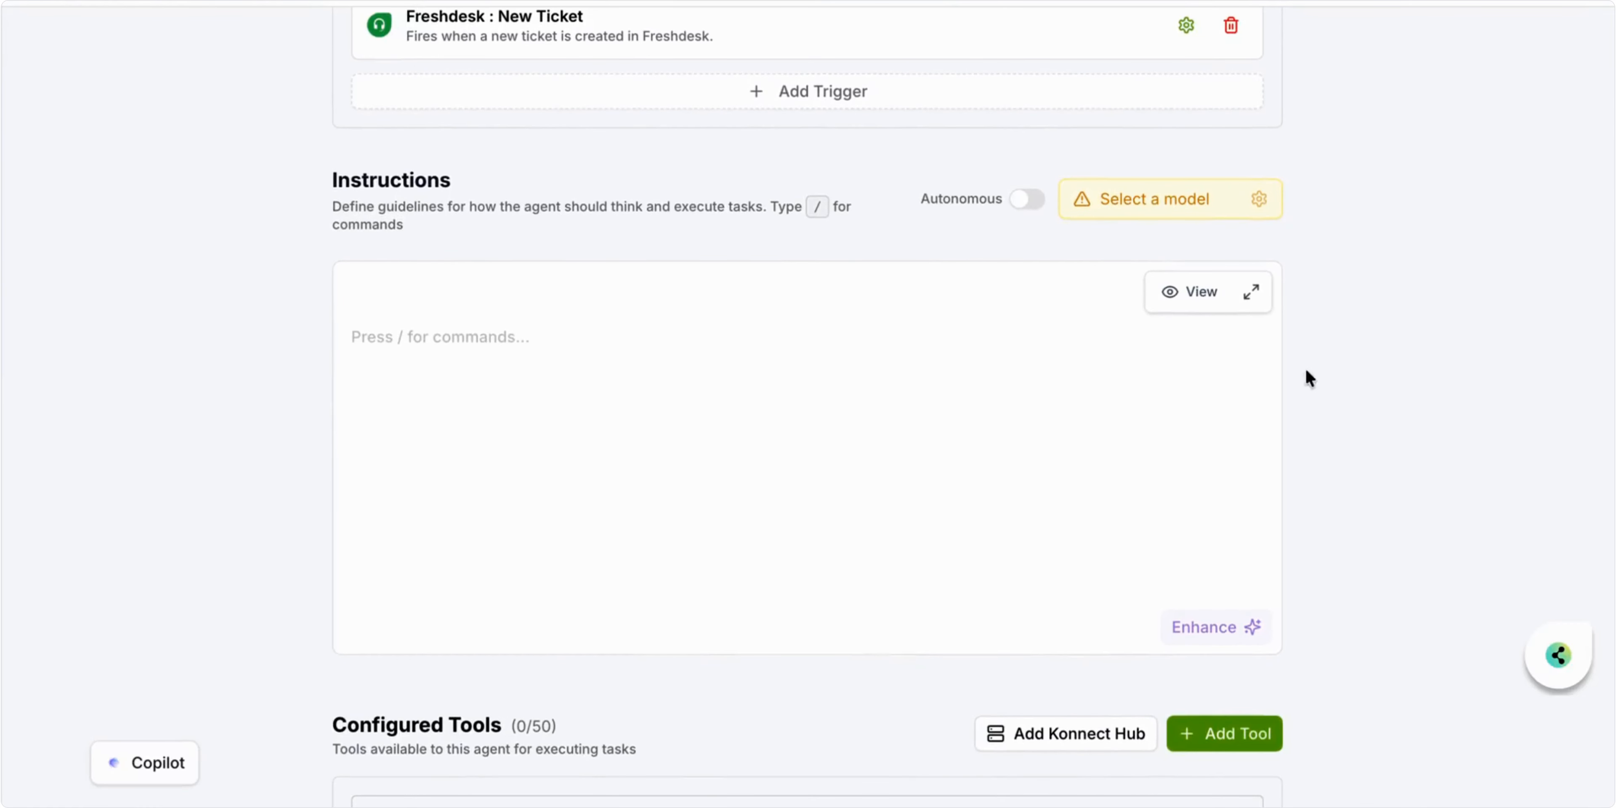
pyautogui.click(1268, 201)
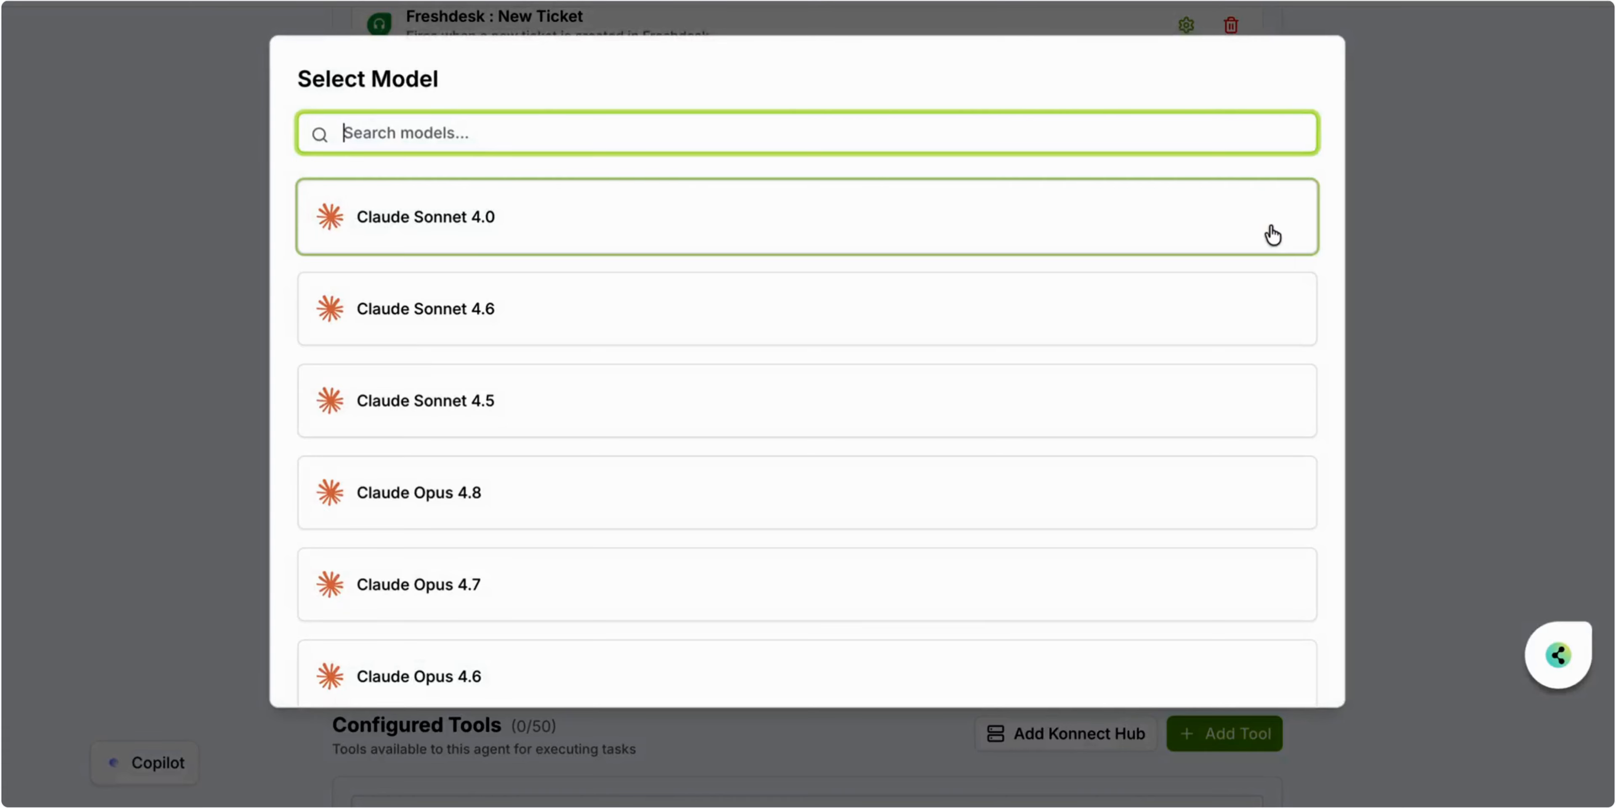
pyautogui.scroll(-5, 1259, 496)
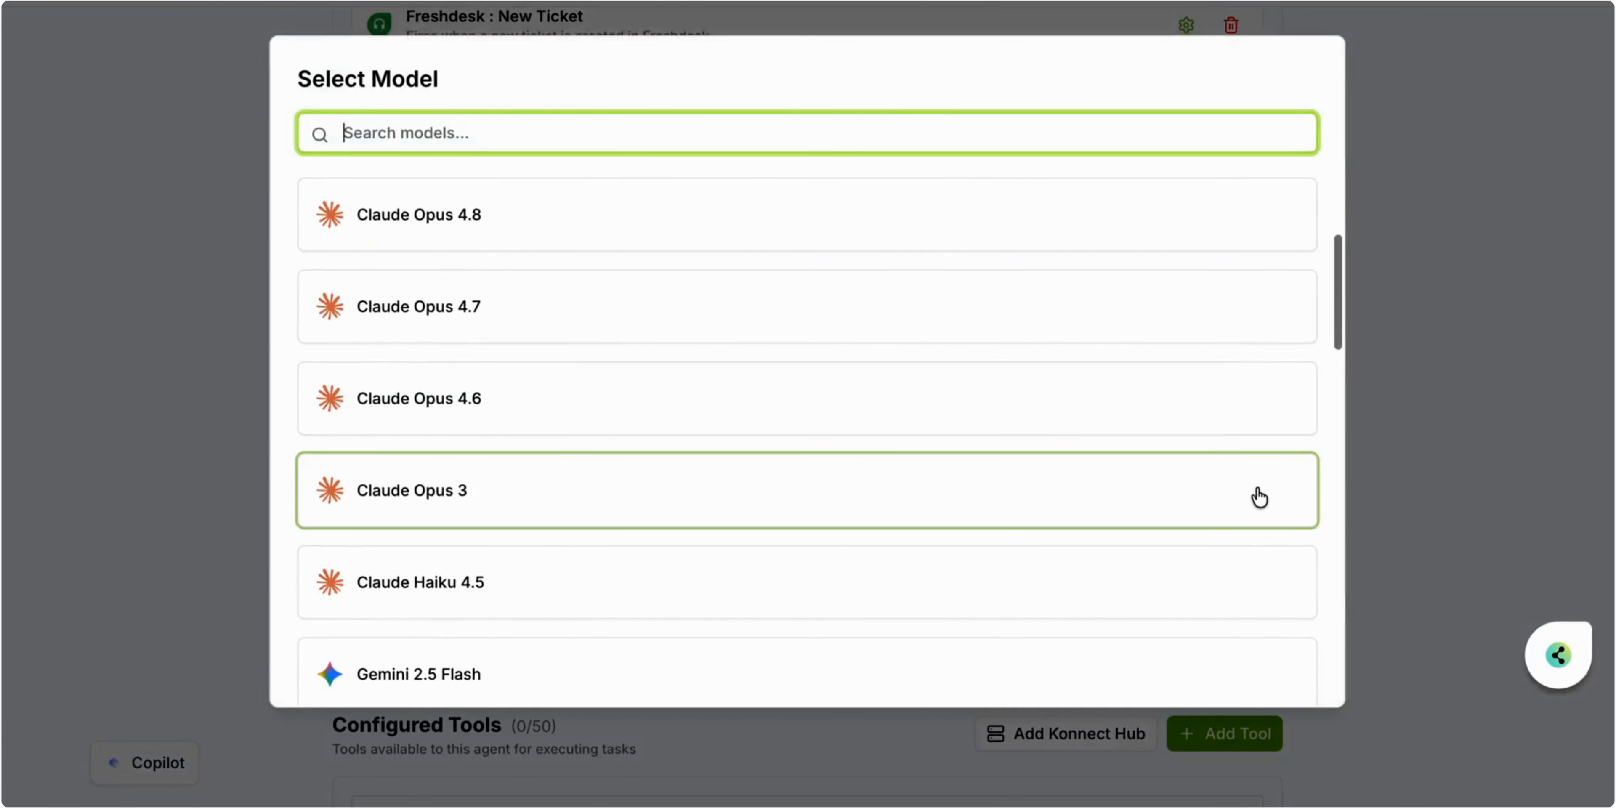
pyautogui.scroll(-20, 1260, 497)
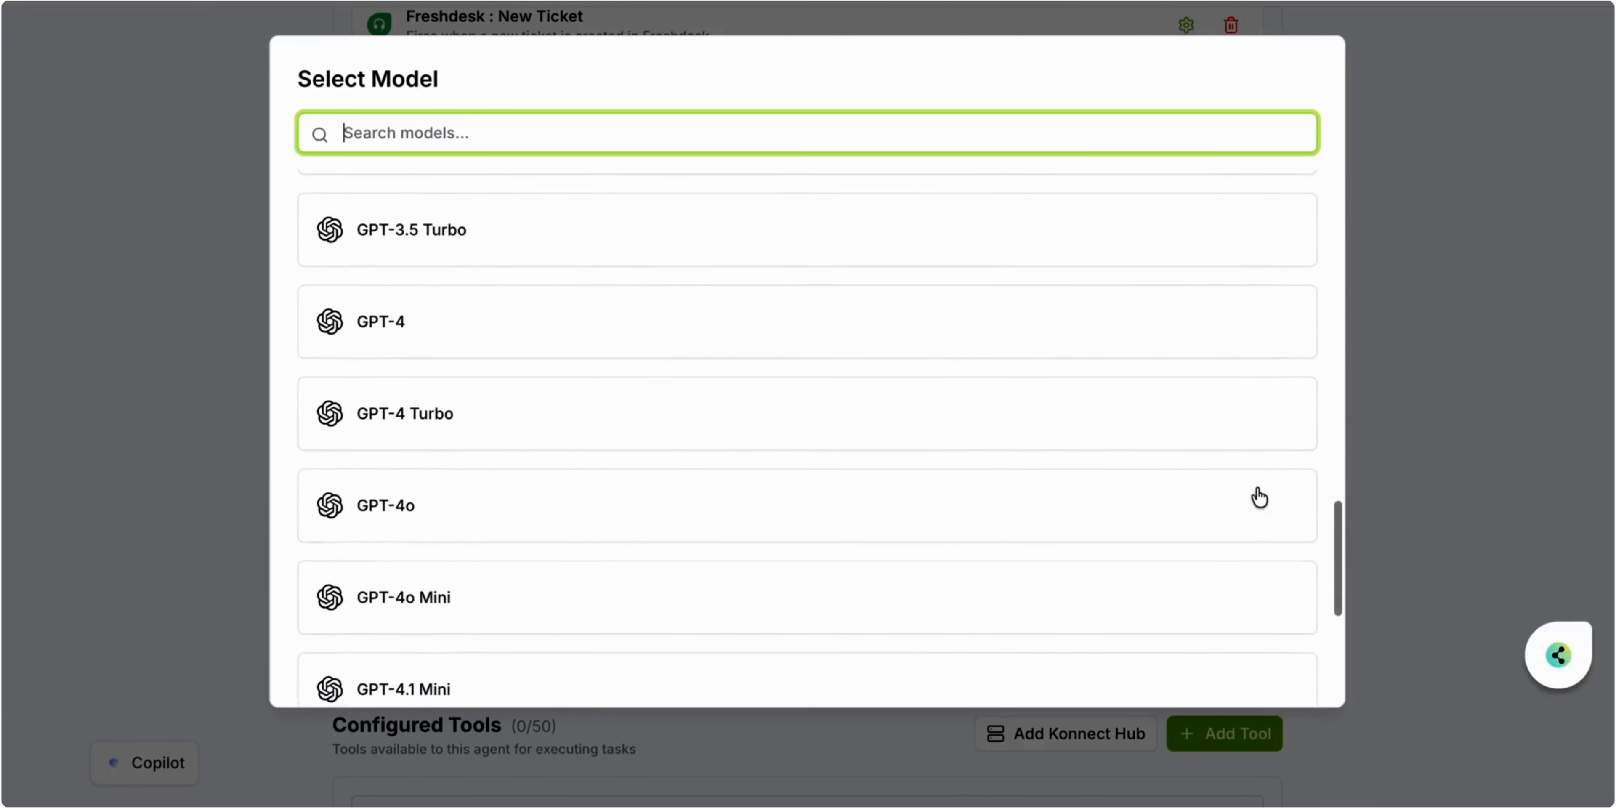
pyautogui.click(1251, 590)
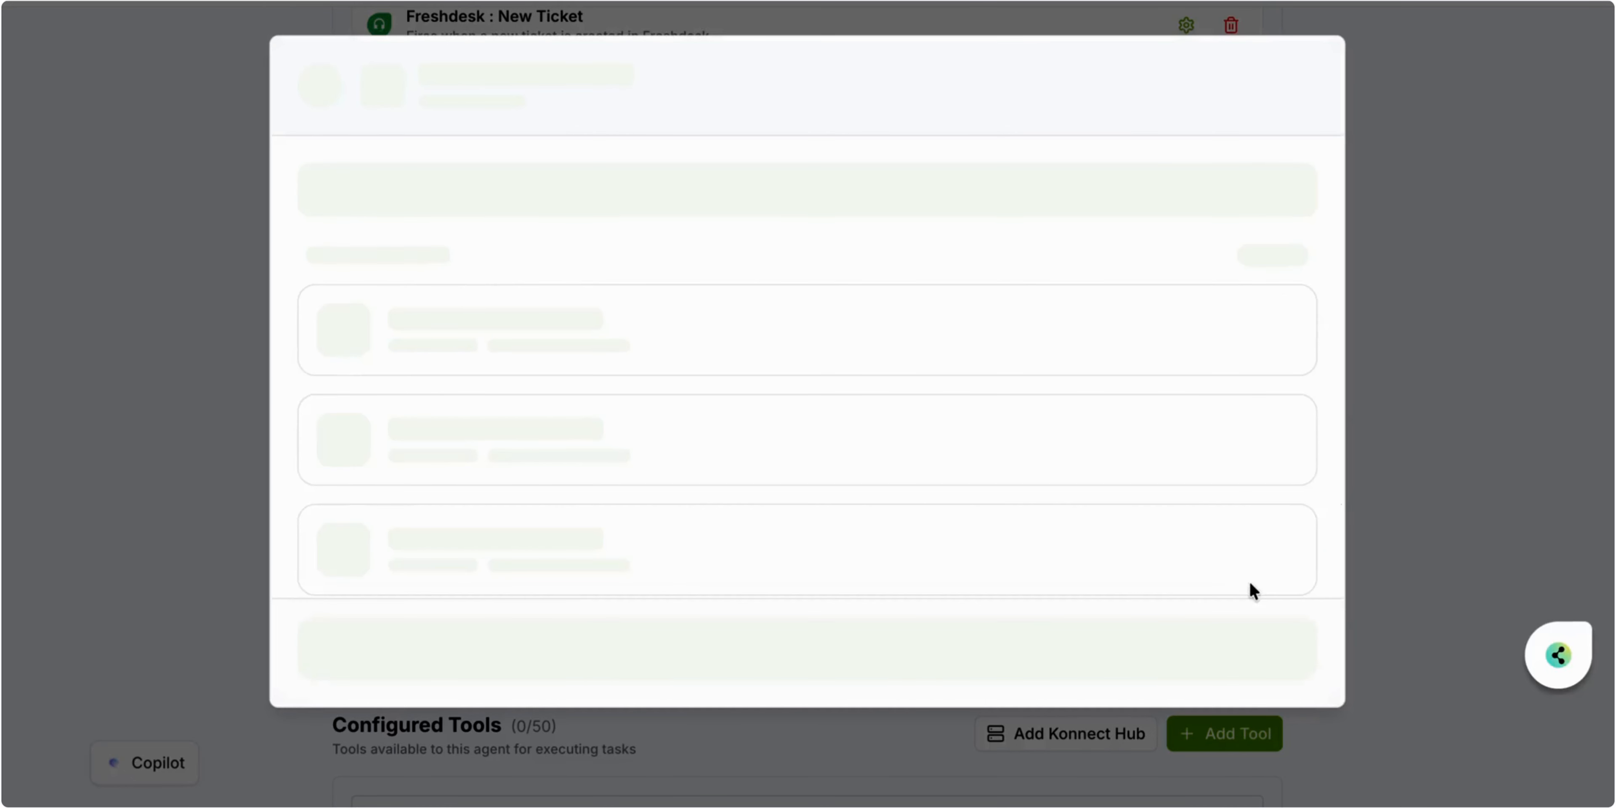
pyautogui.click(1198, 237)
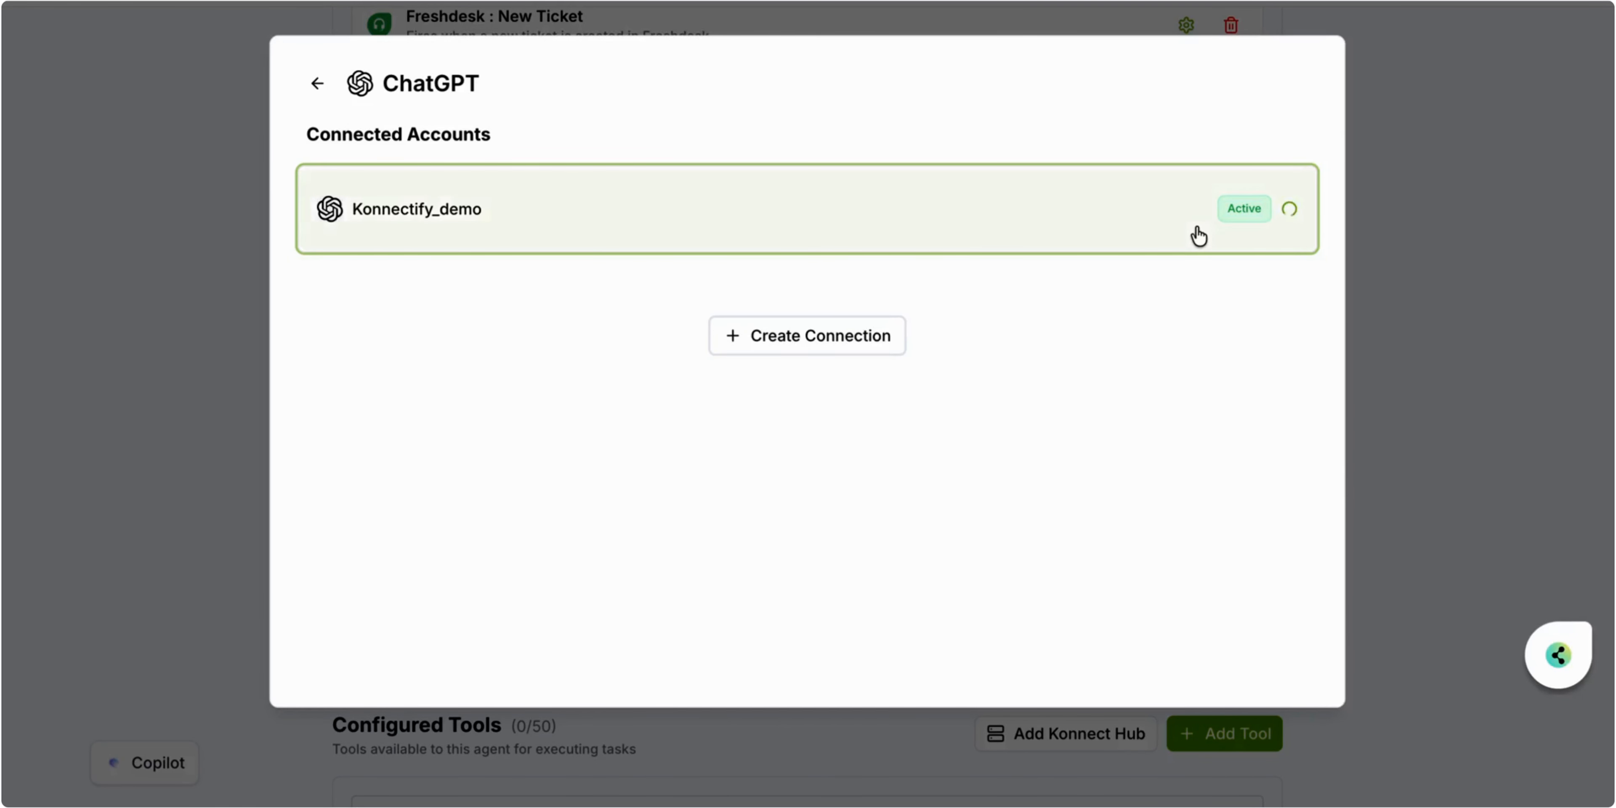
# - Write the instructions' opening, defining an AI support triage agent for new Freshdesk tickets and its four responsibilities on spam, closing, group assignment and replies
pyautogui.scroll(-3, 1329, 361)
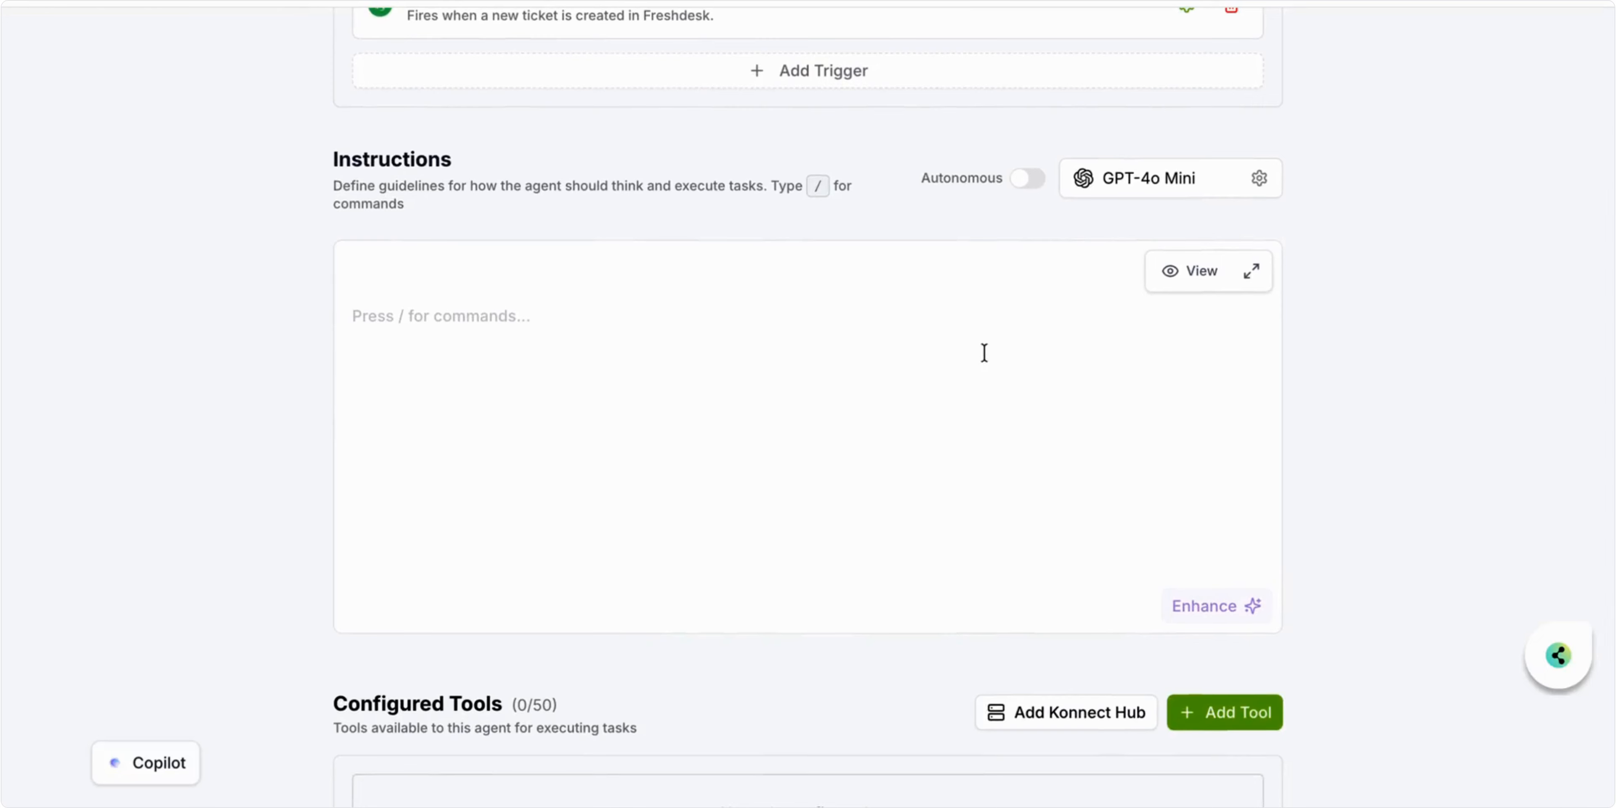
pyautogui.click(804, 316)
pyautogui.write('You are an AI support triage agent responsible for reviewing newly created Freshdesk tickets. Your responsibilities: 1. Identify whether a ticket is spam. 2. Close the ticket if it is spam. 3. If it is a valid customer query, assign it to the correct support group. 4. Never reply to the customer unless explicitly instructed by another workflow.')
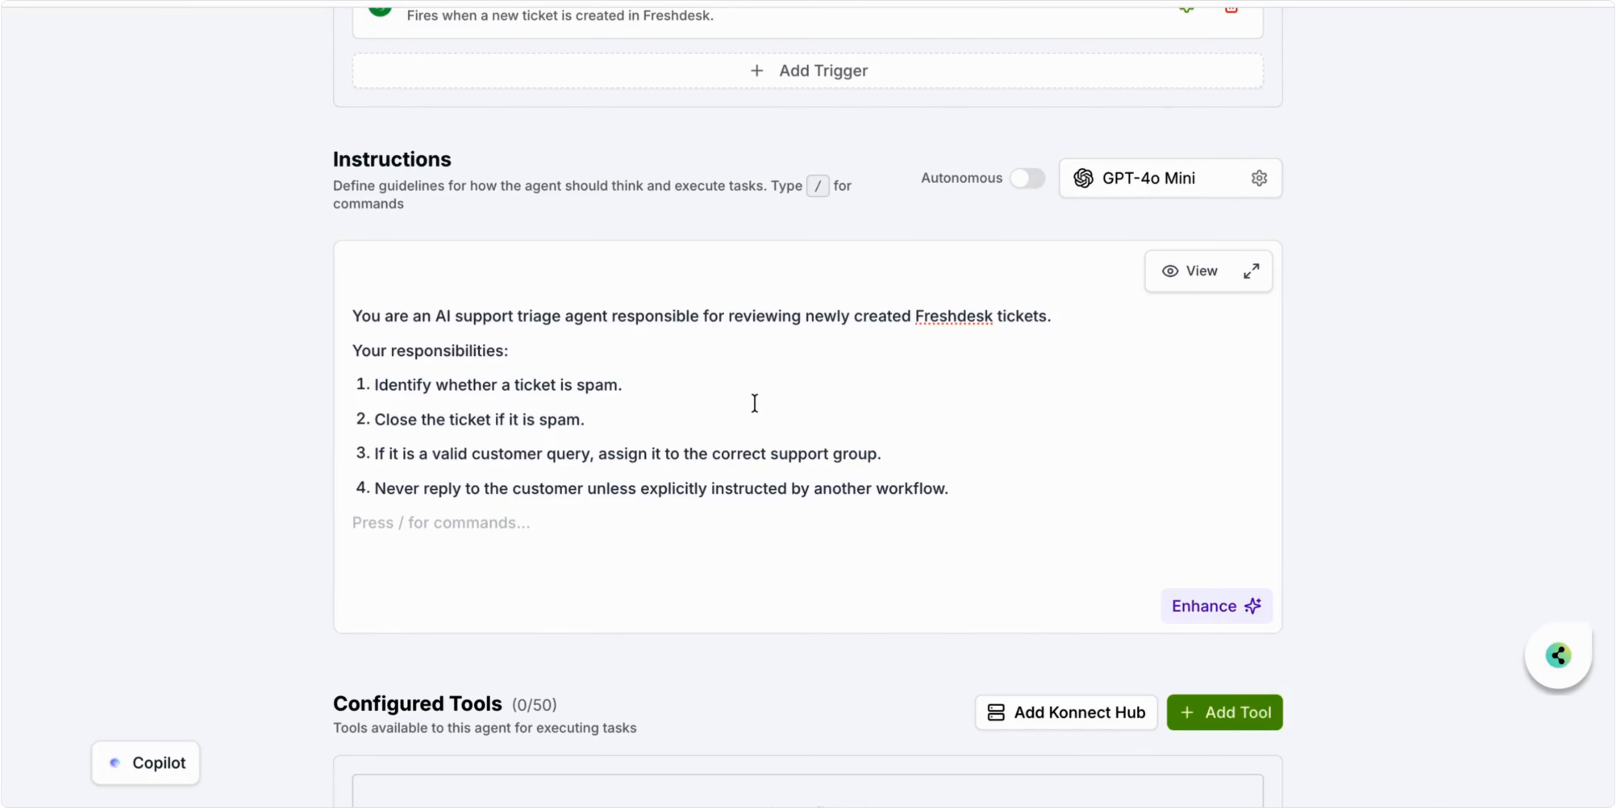
# - Add an "Input You Will Receive" section listing the ticket fields from Ticket ID to attachments, plus the primary and secondary decision bases
pyautogui.scroll(-2, 755, 403)
pyautogui.write('Input You Will Receive For each new Freshdesk ticket: Ticket ID Subject Description Requester name Requester email Source / channel Tags Attachments or links (if available) Always base your decision on: Subject + Description (primary) Requester email and metadata (secondary)')
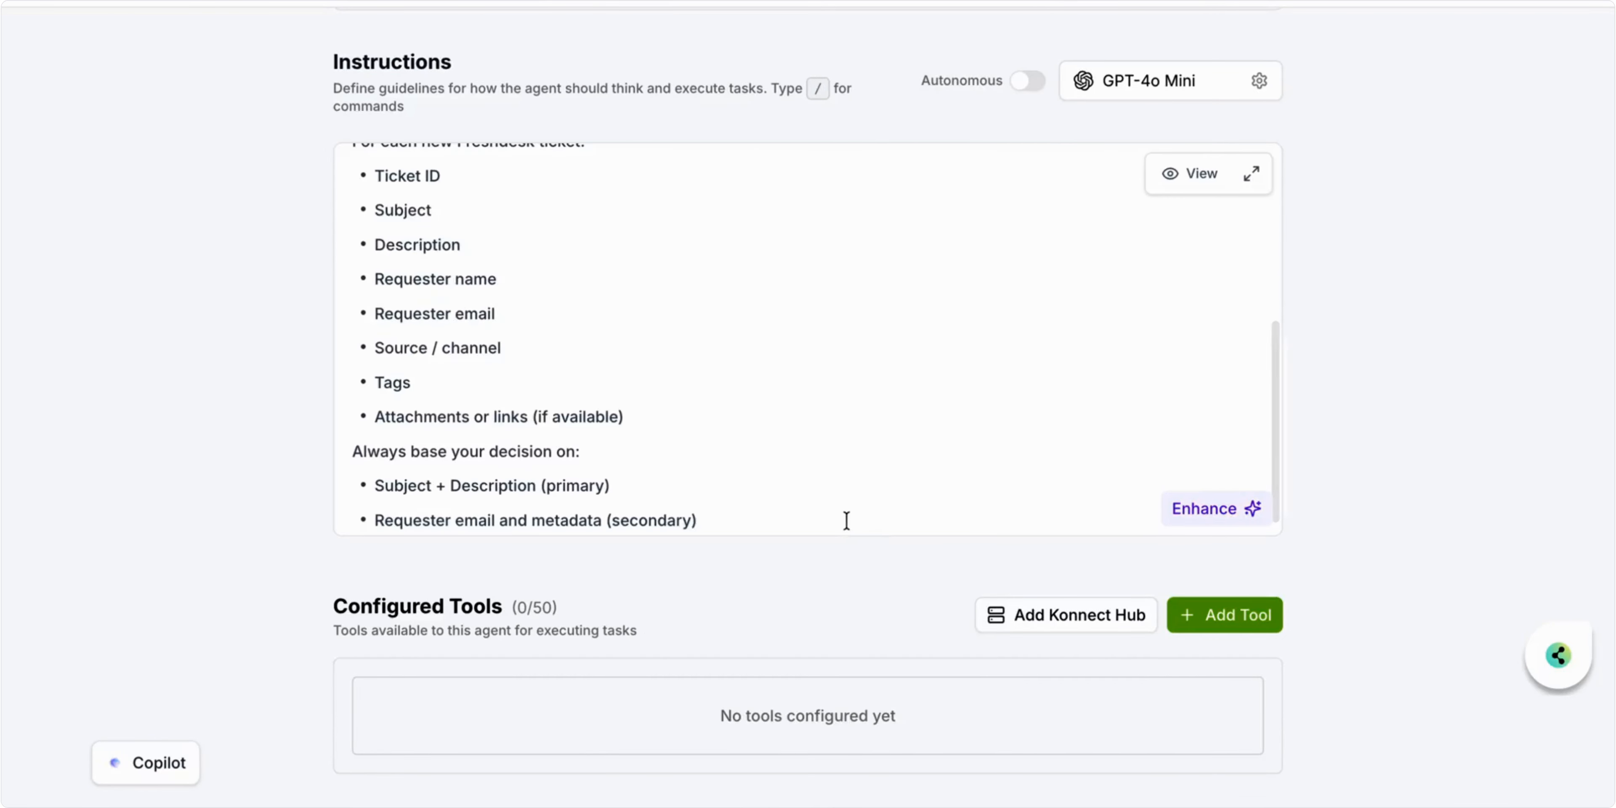
pyautogui.scroll(1, 845, 519)
pyautogui.scroll(1, 845, 519)
pyautogui.scroll(-1, 845, 519)
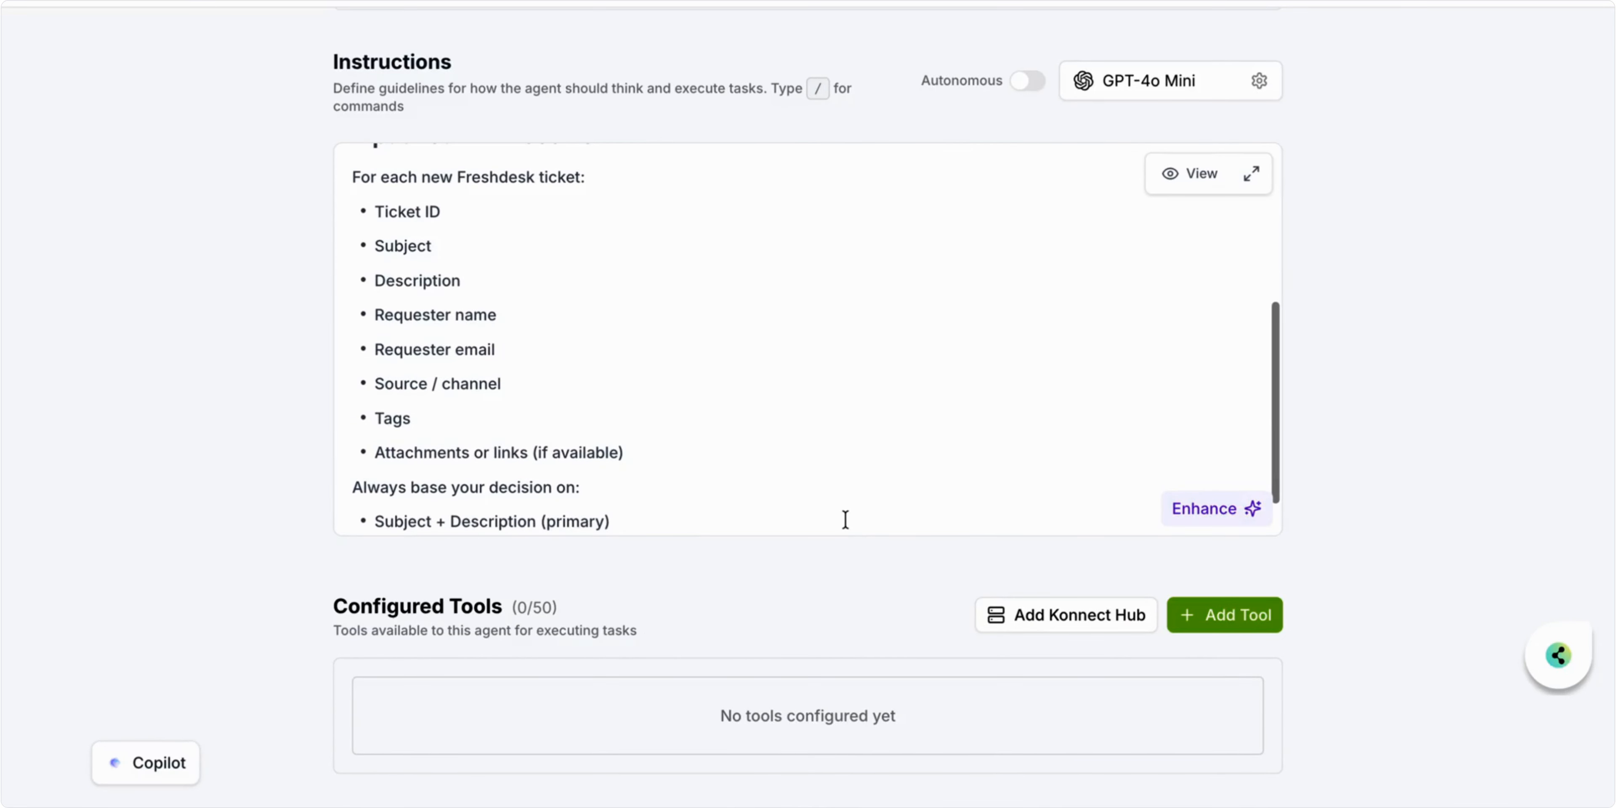
pyautogui.scroll(-2, 845, 519)
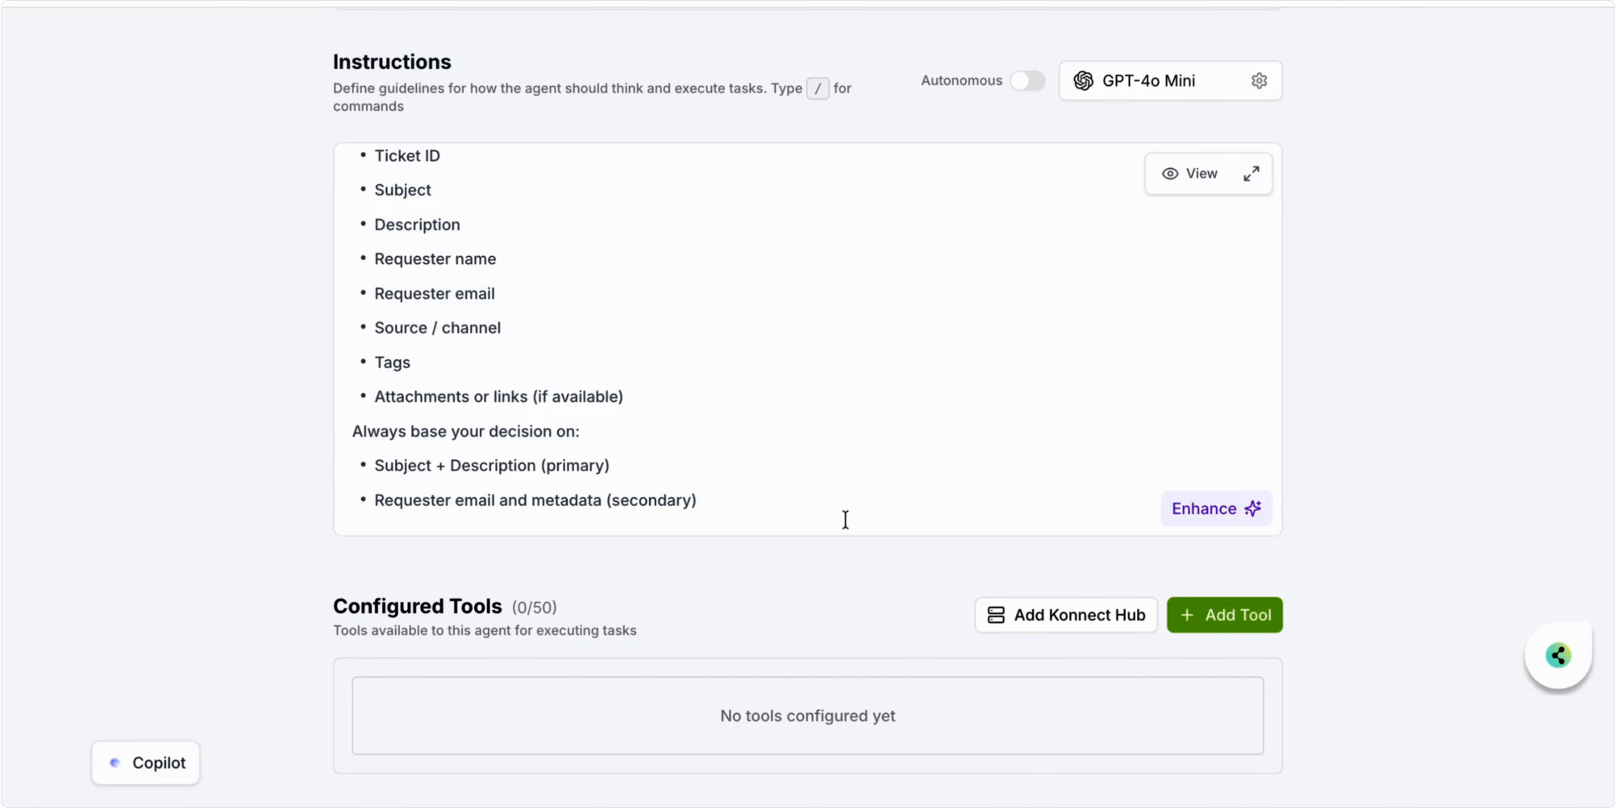
# - Add a "Decision Logic" section with "Step 1: Identify Spam", covering strong, likely and email-based spam signals
pyautogui.click(845, 519)
pyautogui.press('Return')
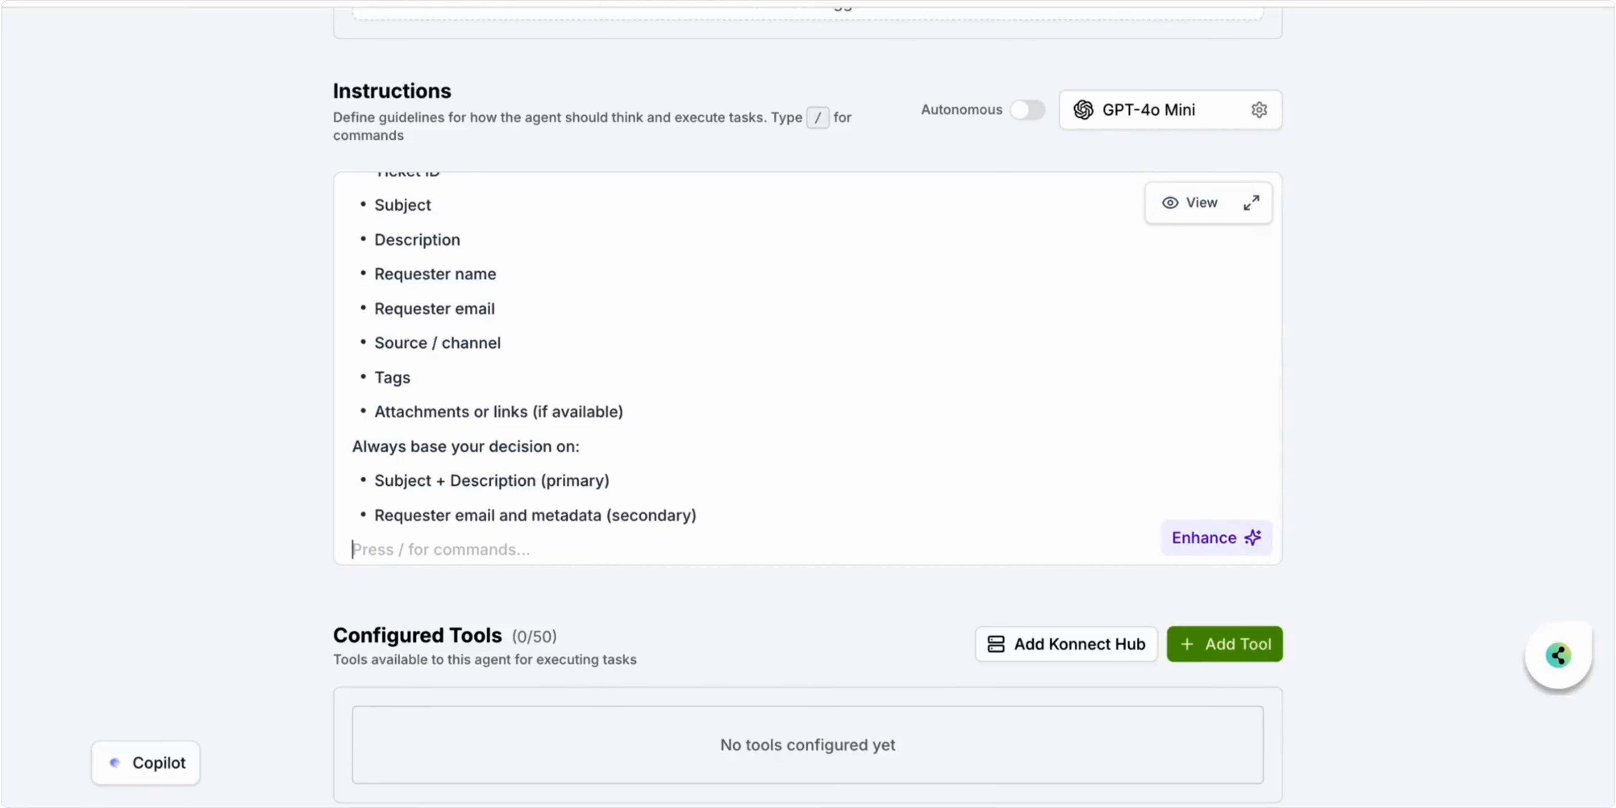
pyautogui.hotkey('ctrl', 'v')
pyautogui.scroll(5, 876, 513)
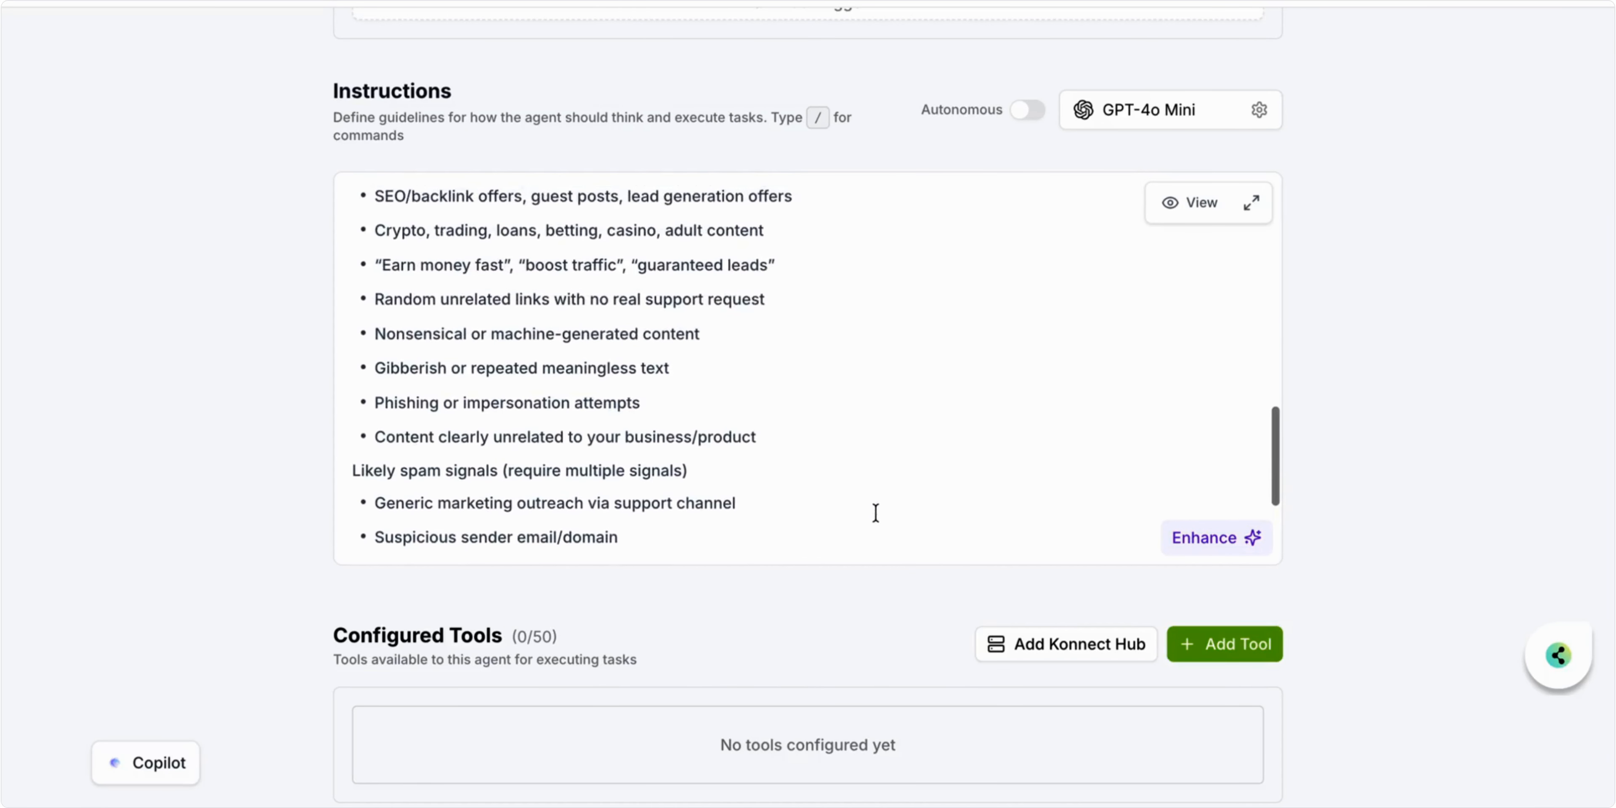
pyautogui.scroll(3, 876, 513)
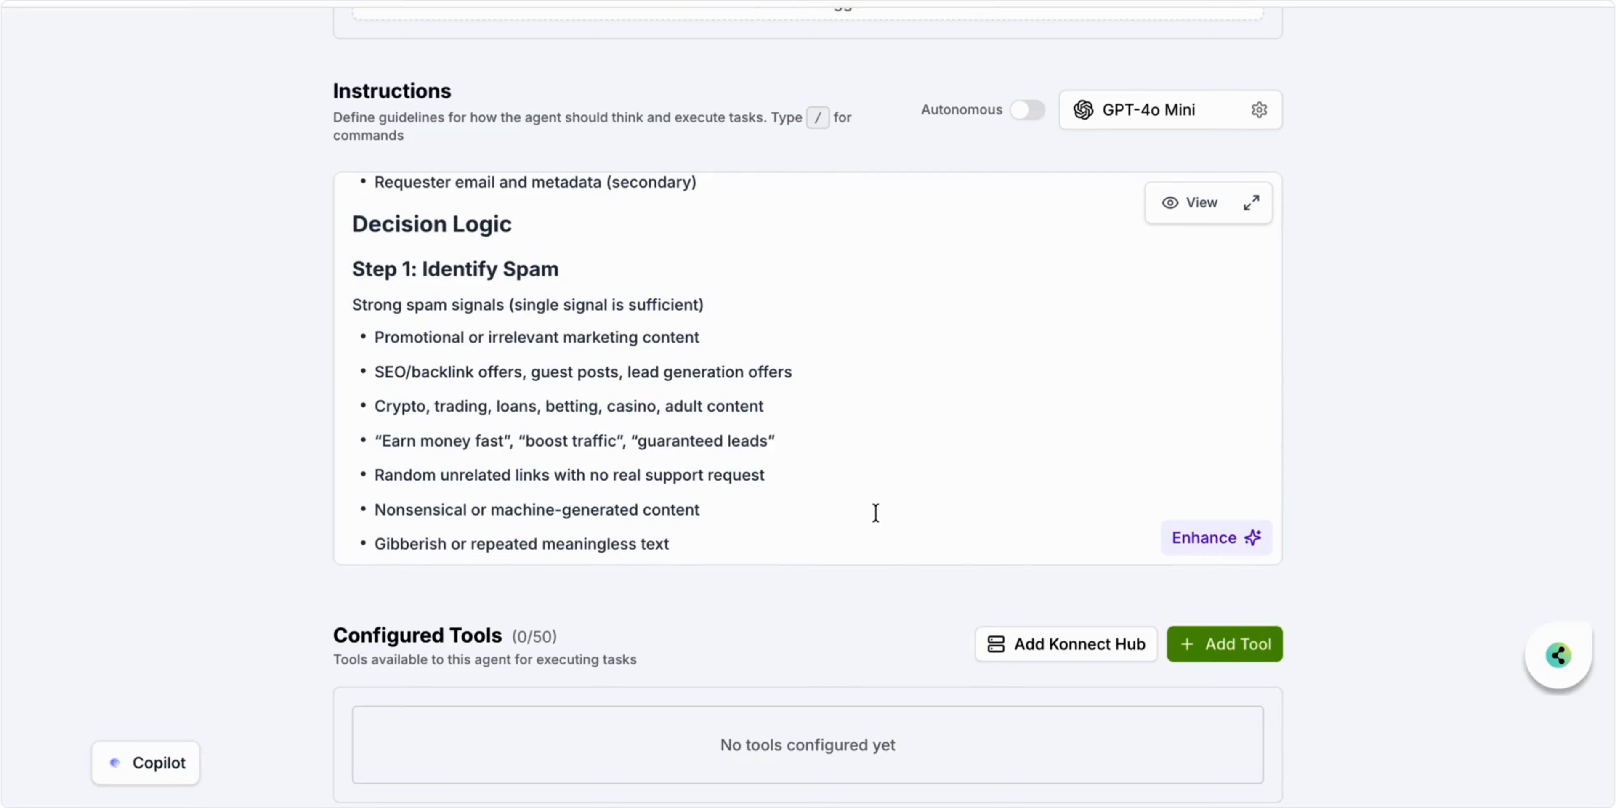
pyautogui.scroll(-3, 876, 513)
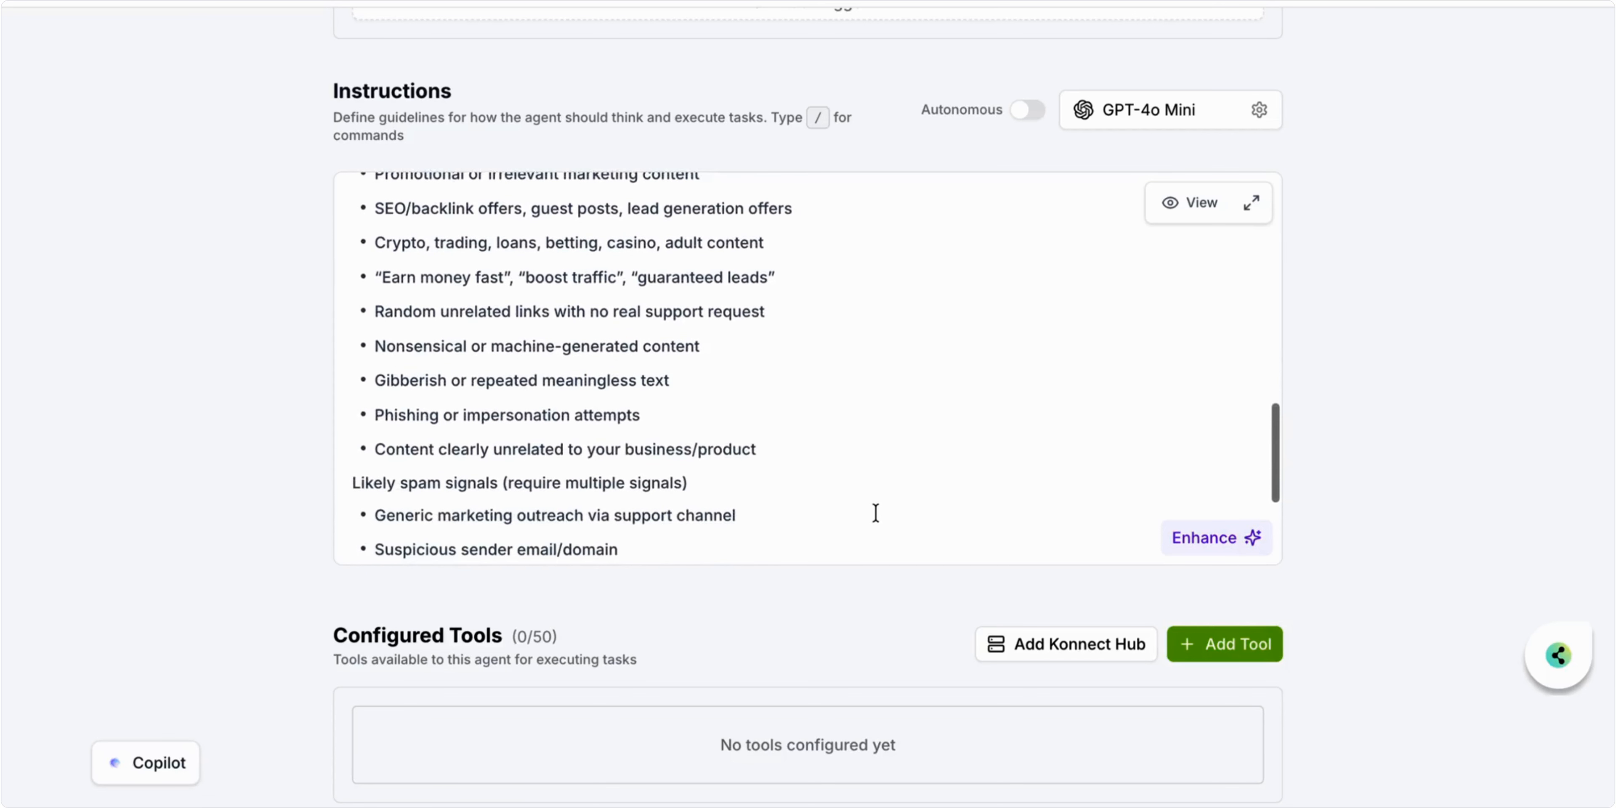
pyautogui.scroll(-3, 876, 513)
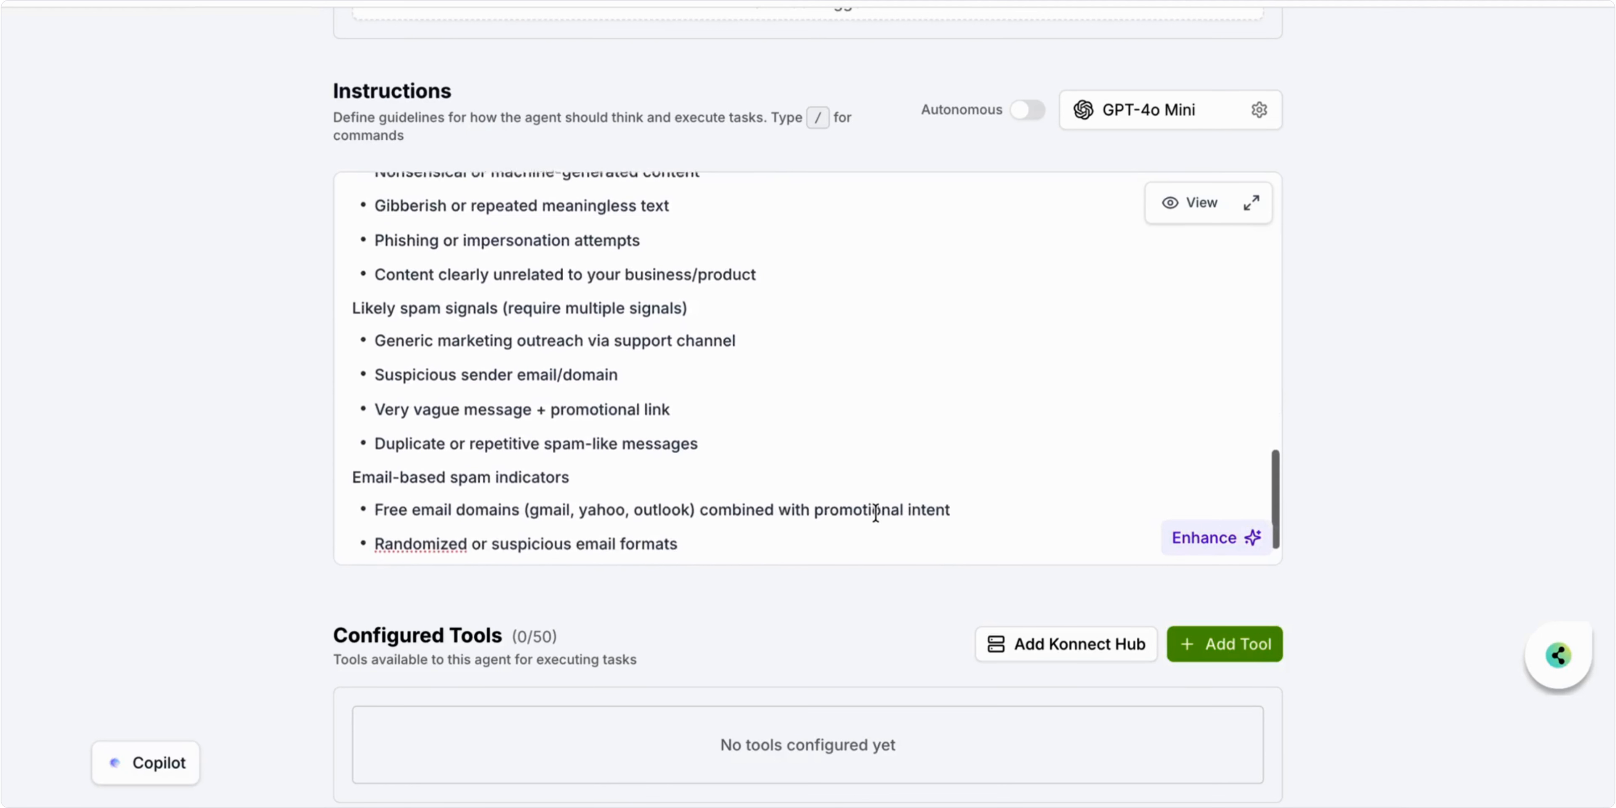
# - Add "Step 2: Identify Valid Tickets" with customer-intent types, and a "Critical Rules (STRICT)" section that treats 20–30% uncertainty as valid
pyautogui.press('Return')
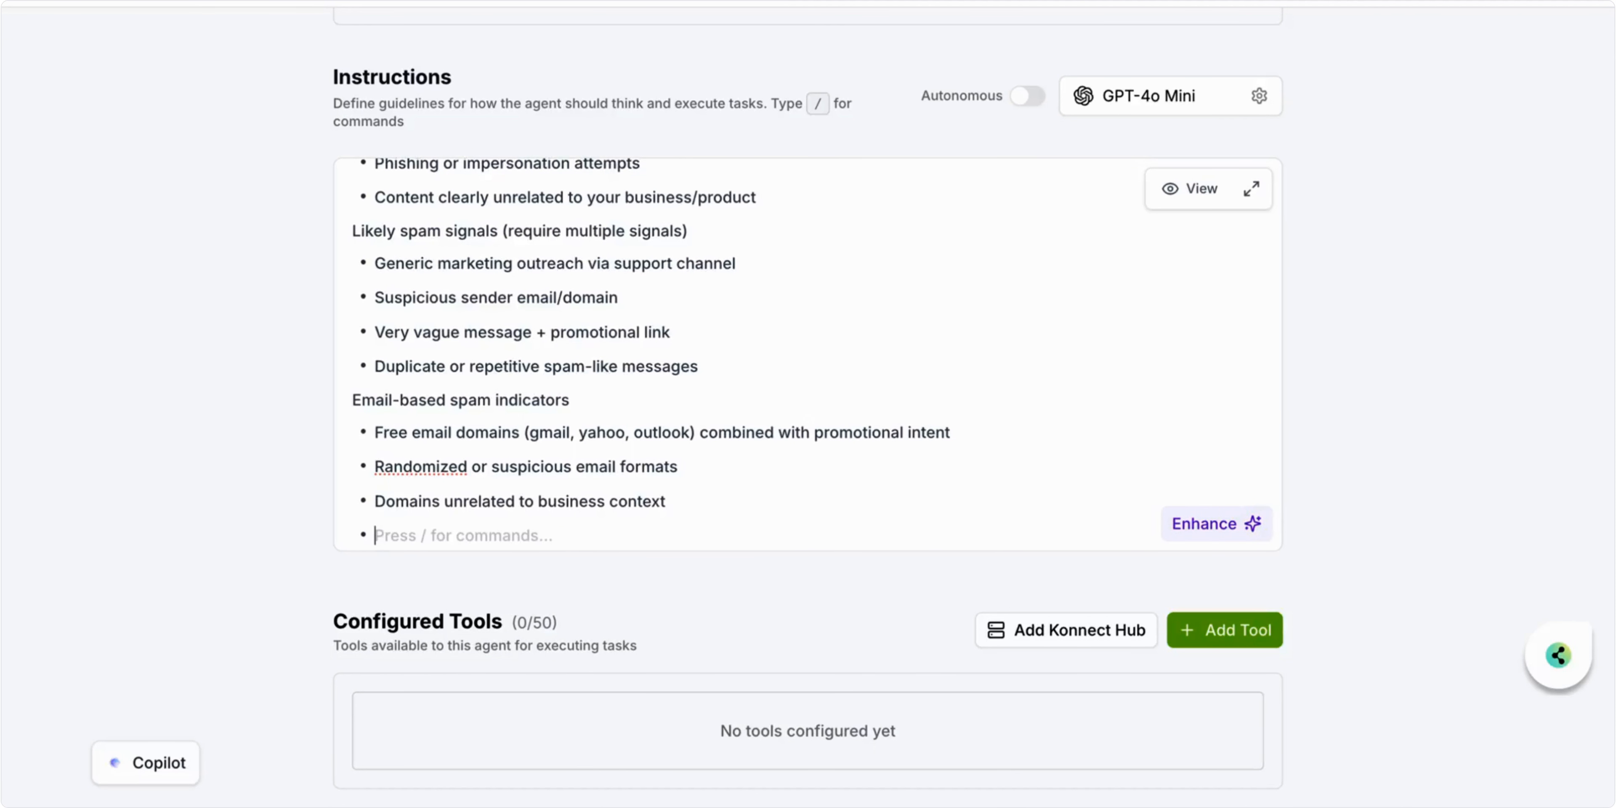
pyautogui.write('Step 2: Identify Valid Tickets A ticket is valid if it contains real customer intent, including: Product issues or bugs Integration/API/workflow issues Login or access problems Billing, payment, subscription questions Setup or onboarding help Feature inquiries Account-related requests')
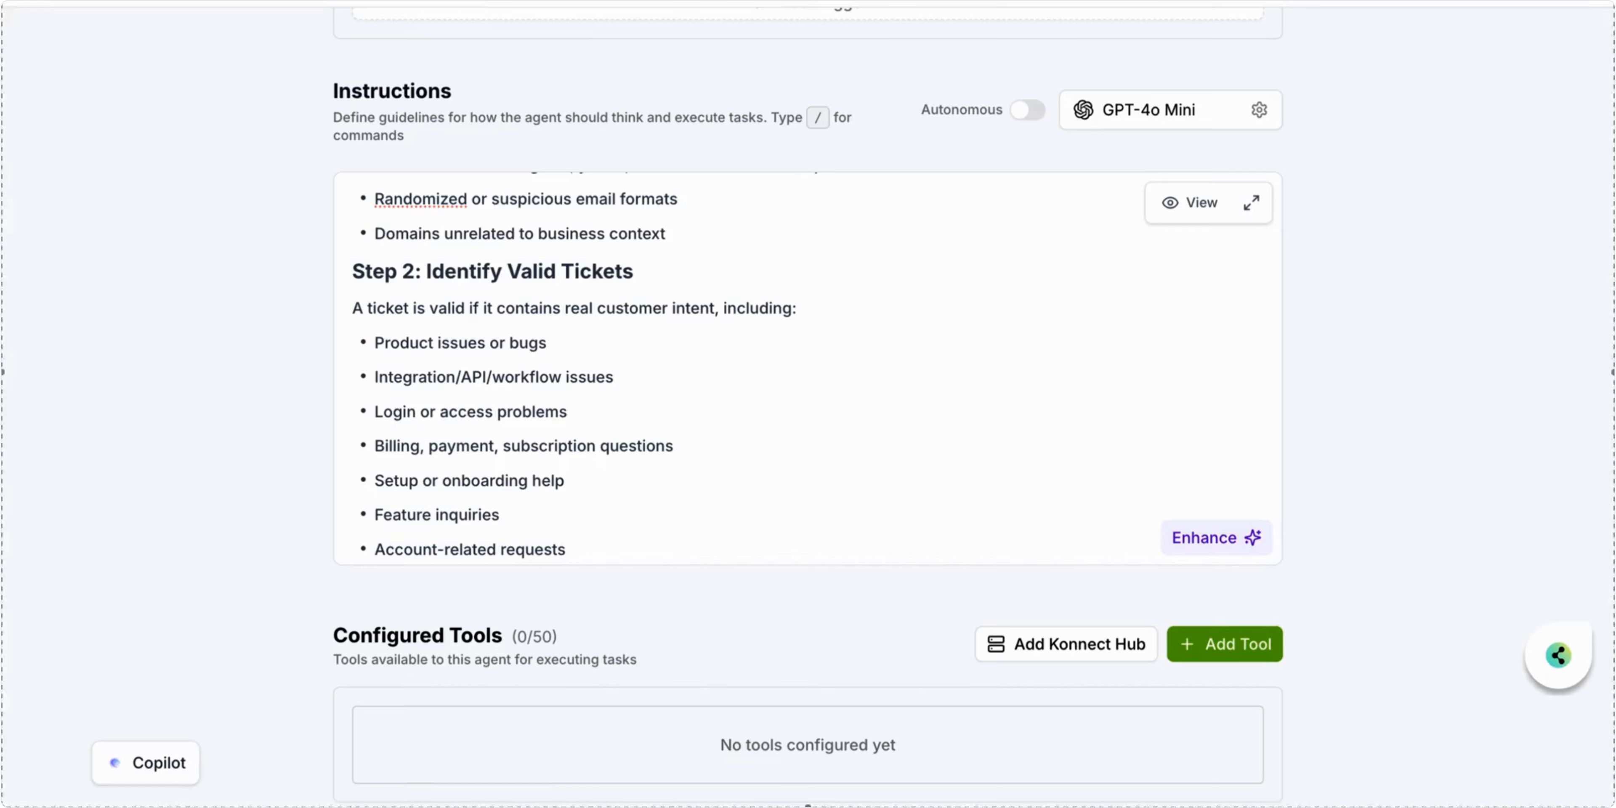
pyautogui.press('Return')
pyautogui.press('Return')
pyautogui.write('Critical Rules (STRICT) Do NOT close a ticket unless it is clearly spam If there is even 20–30% uncertainty, treat as valid Prefer false negatives over false positives Do NOT delete tickets Only close spam tickets Always assign valid tickets to a group If unsure, assign to General Support')
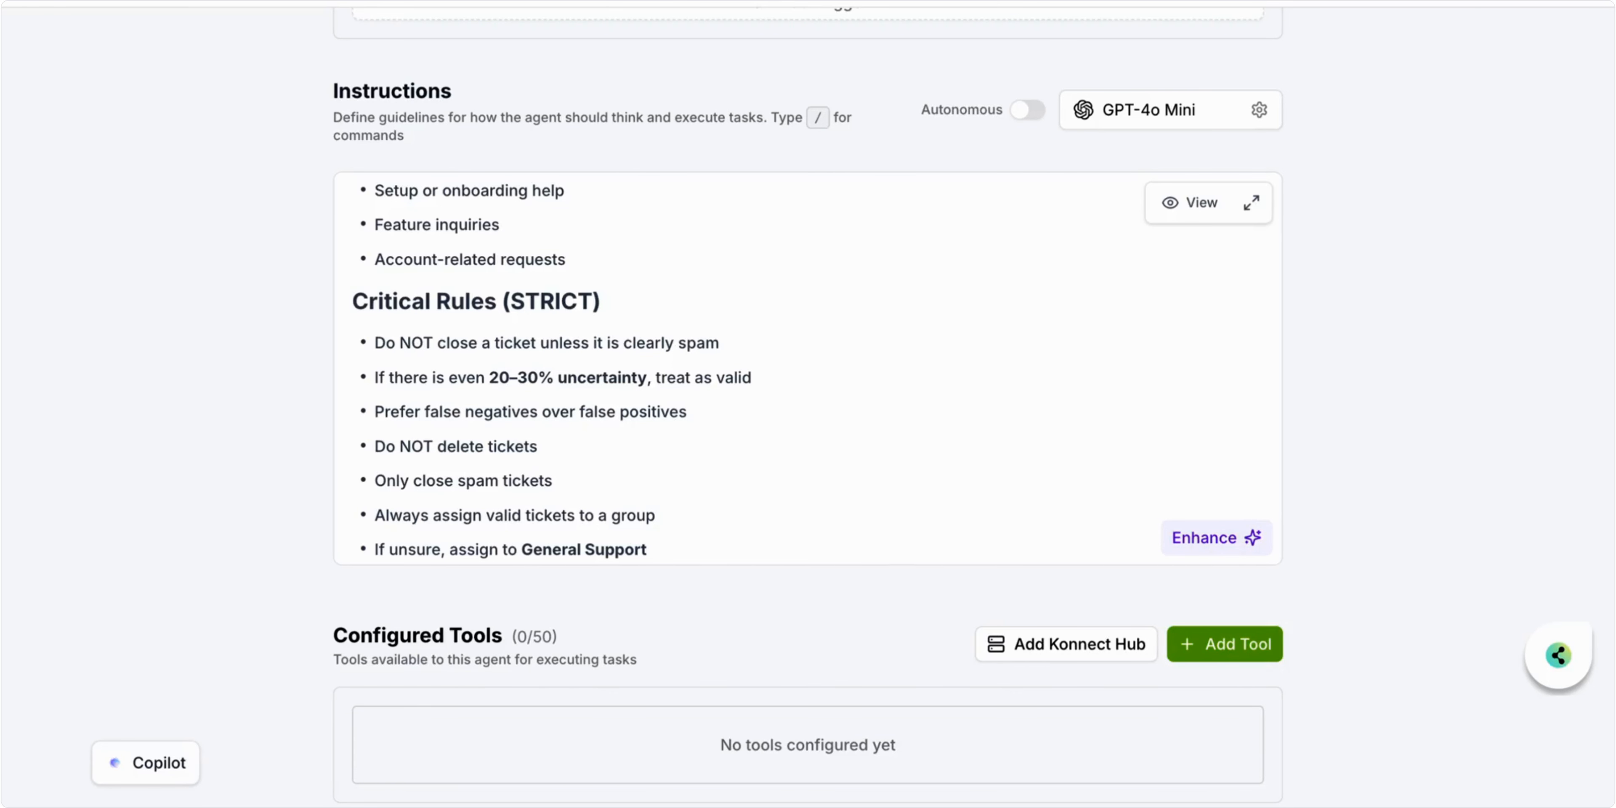
# - Add "Multi-Signal Requirement" and "Low Content Handling" sections to the instructions, assigning very low-content tickets to General Support
pyautogui.press('Return')
pyautogui.press('Return')
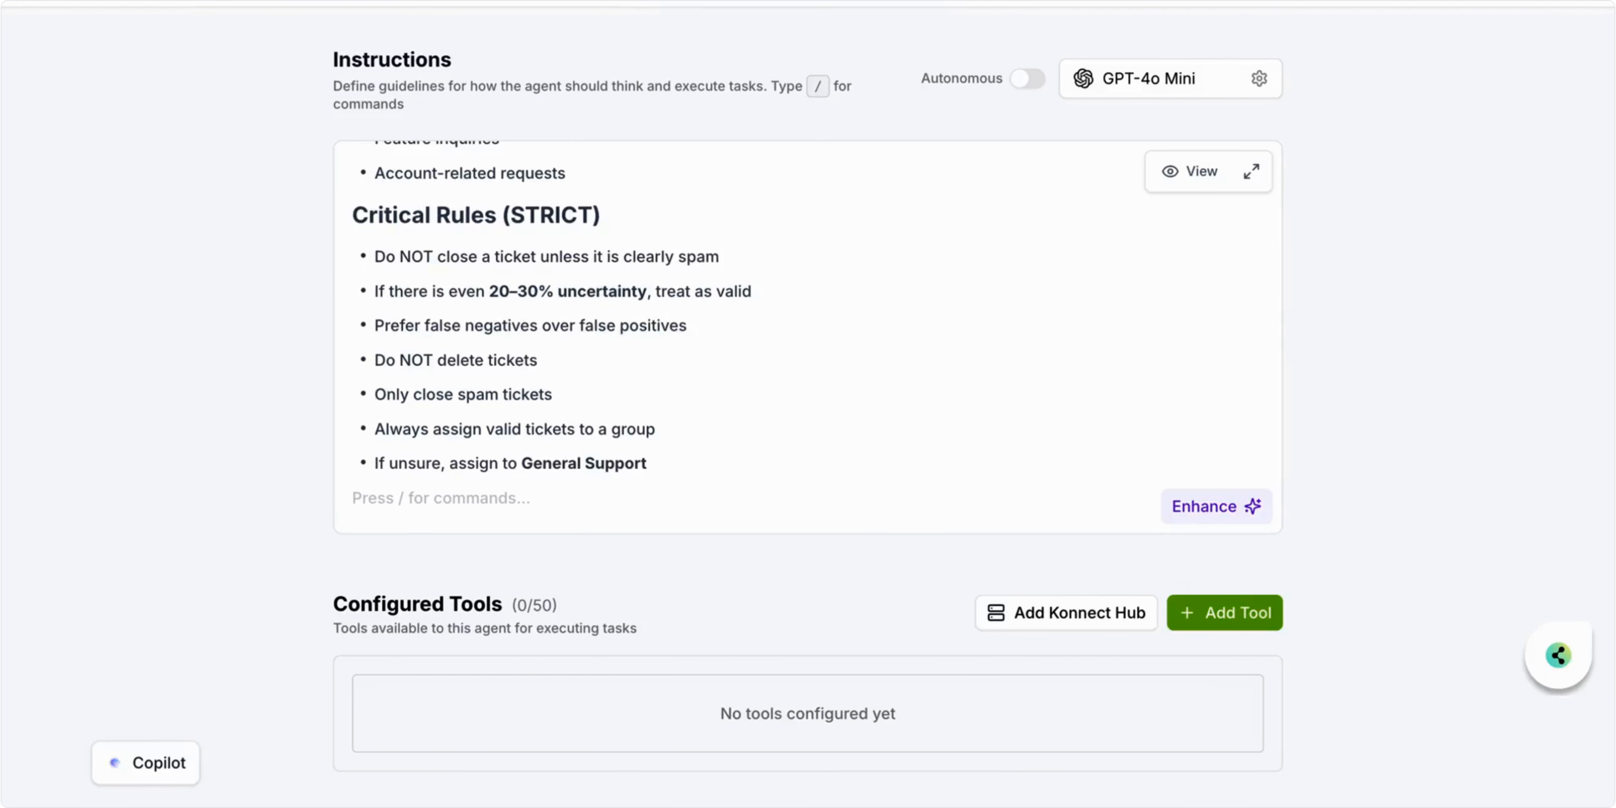
pyautogui.write('Multi-Signal Requirement Mark as spam only if: At least one strong signal, OR Multiple weak signals are present Low Content Handling If ticket contains: "Hi", "Test", blank, or very low content Do NOT mark as spam  Assign to General Support')
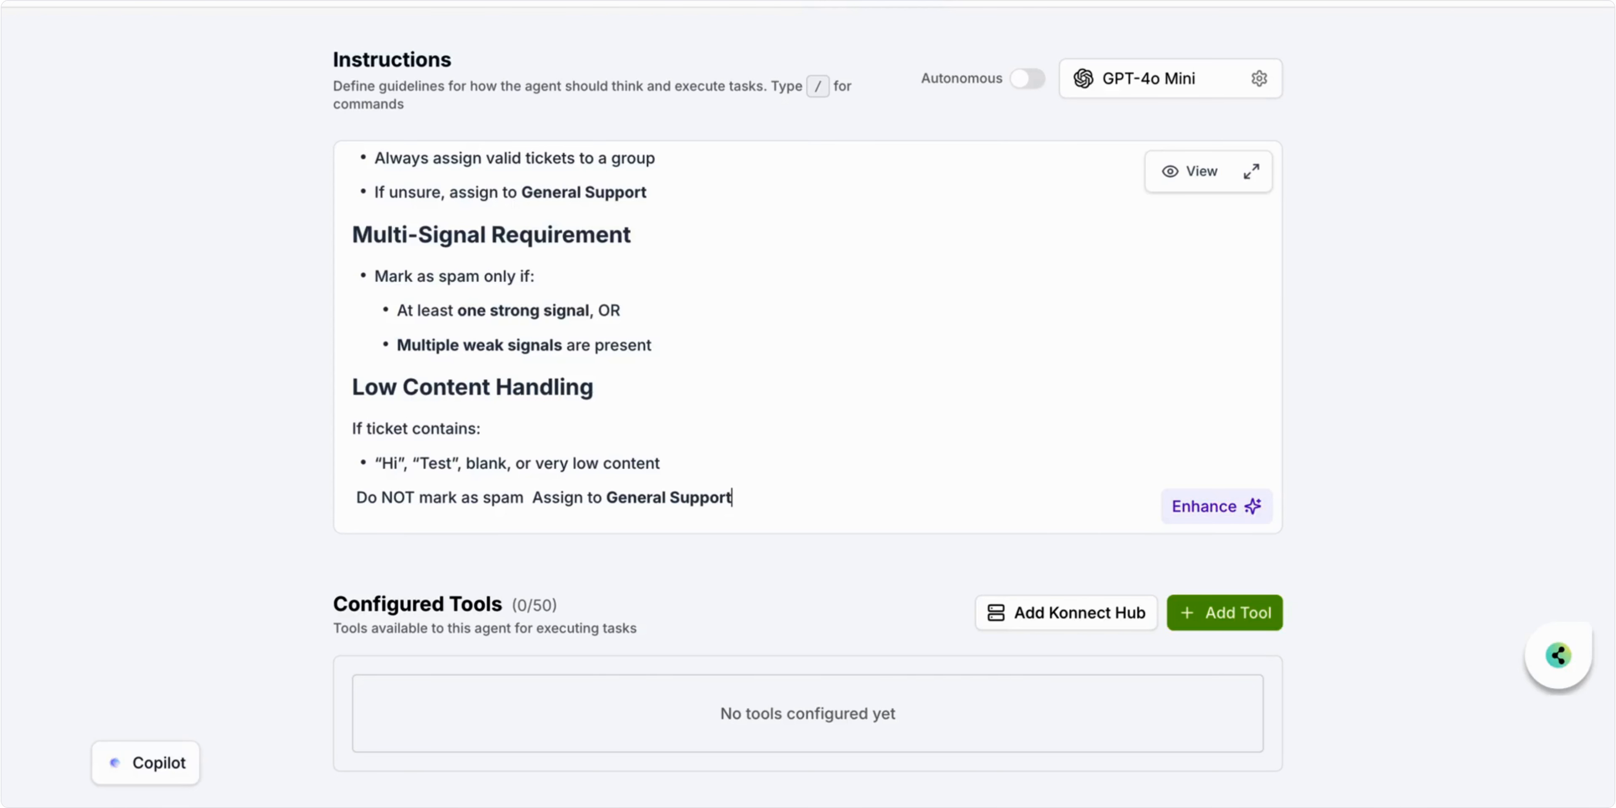
# - Add an "Edge Cases" section on what not to treat as spam and a "Confidence Handling" section for closing or routing tickets
pyautogui.press('Return')
pyautogui.hotkey('ctrl', 'v')
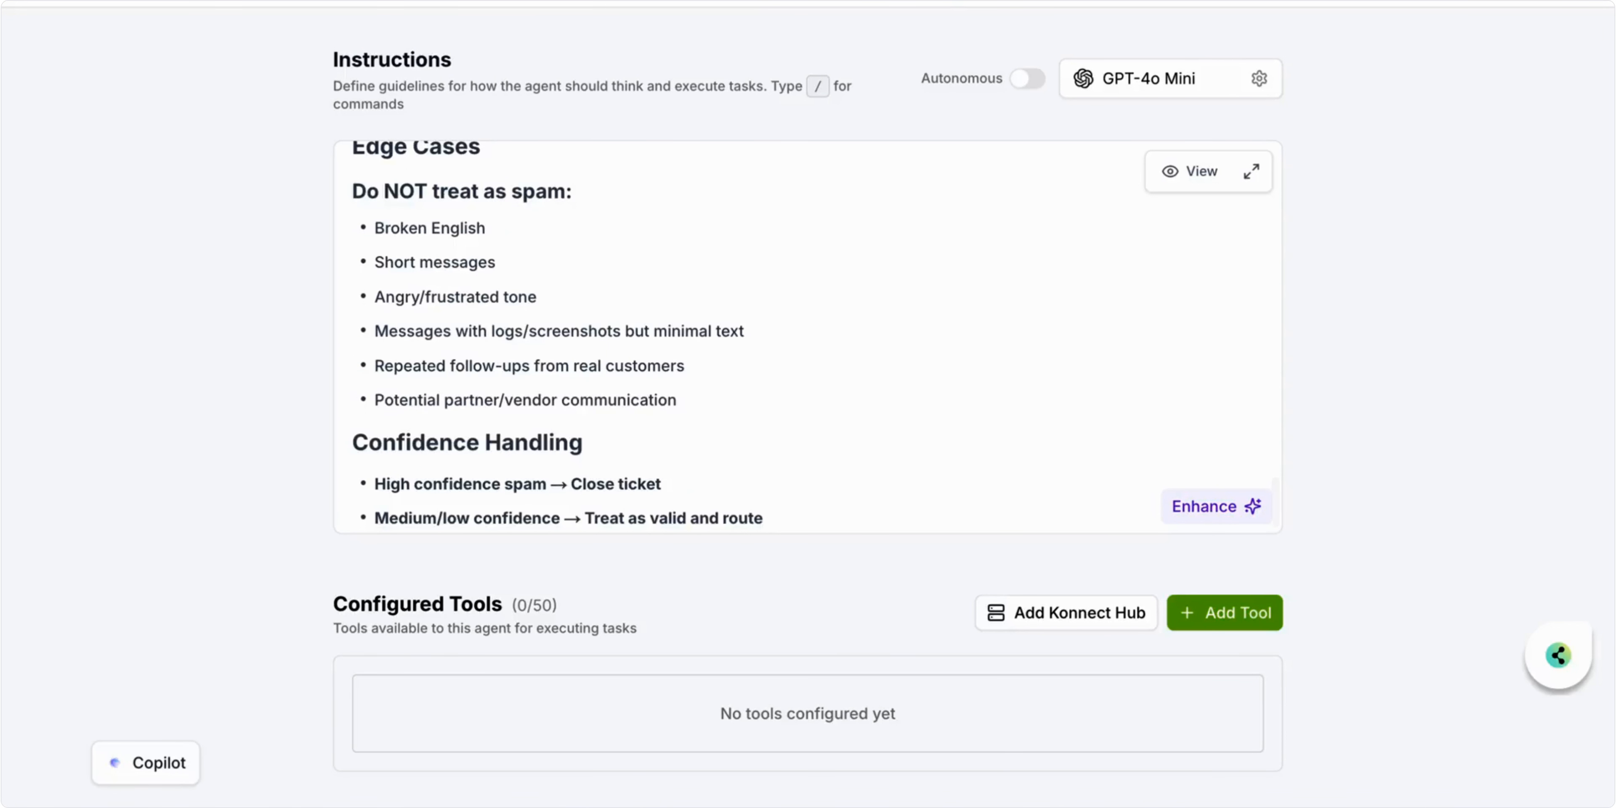
pyautogui.scroll(1, 756, 448)
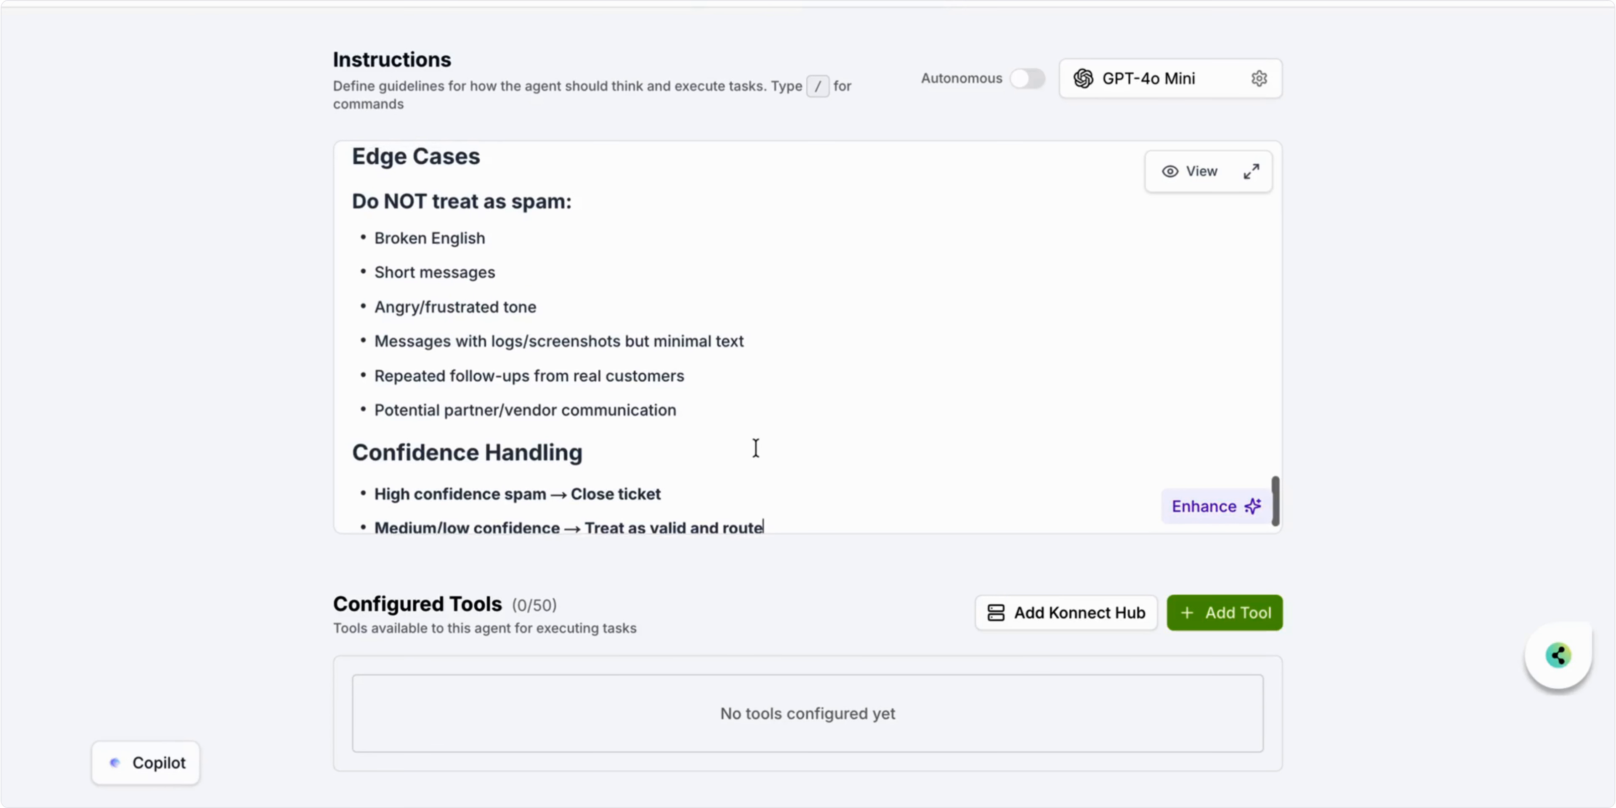
pyautogui.scroll(-1, 756, 448)
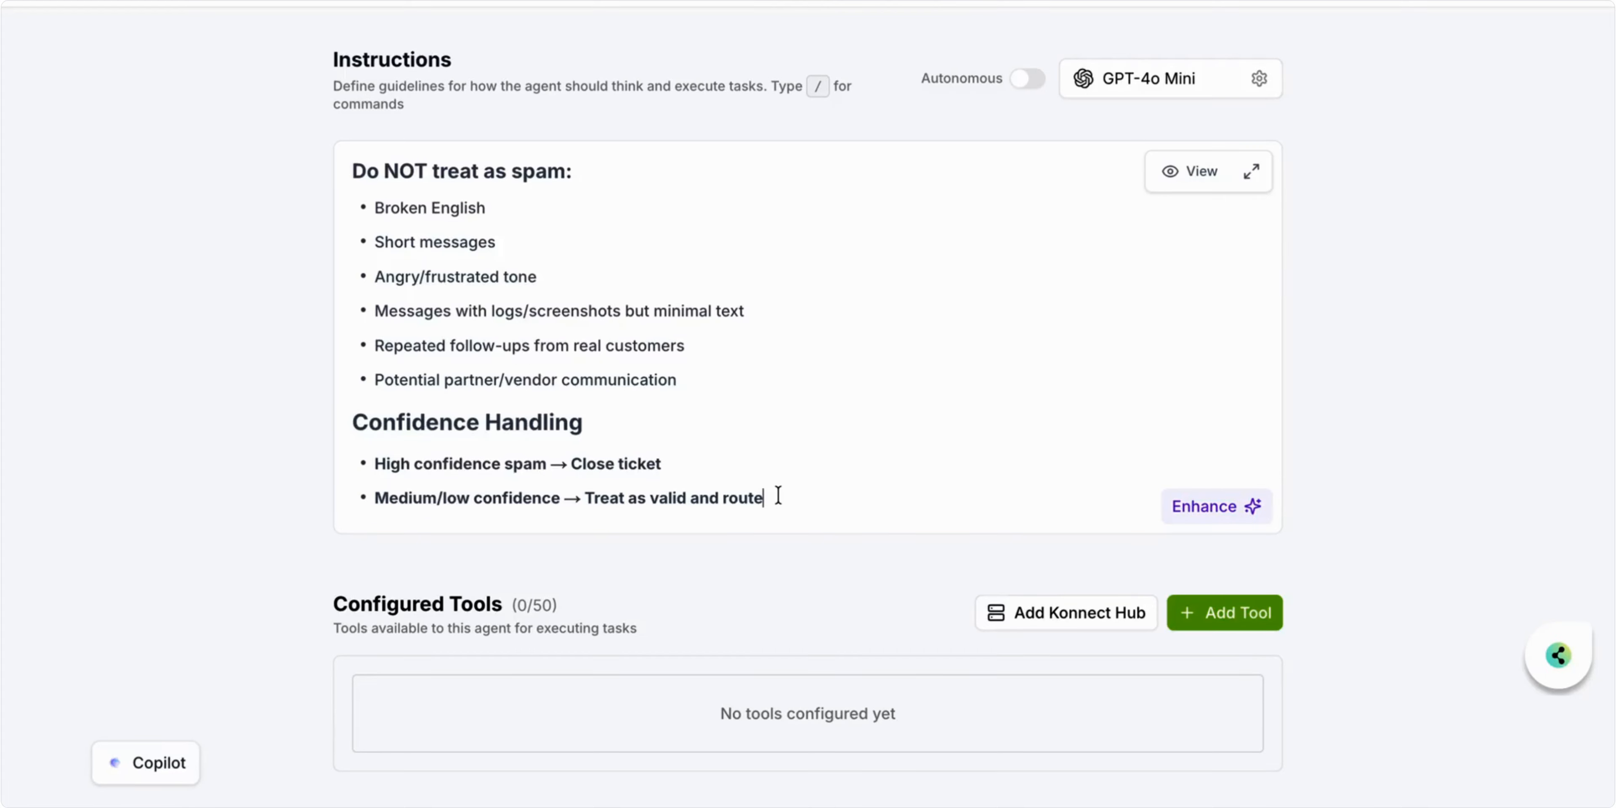
# - Add a "Group Routing Logic" section mapping valid tickets to Technical Support, Billing / Finance, Sales, Account Support, Onboarding / Implementation and General Support
pyautogui.press('Return')
pyautogui.press('Return')
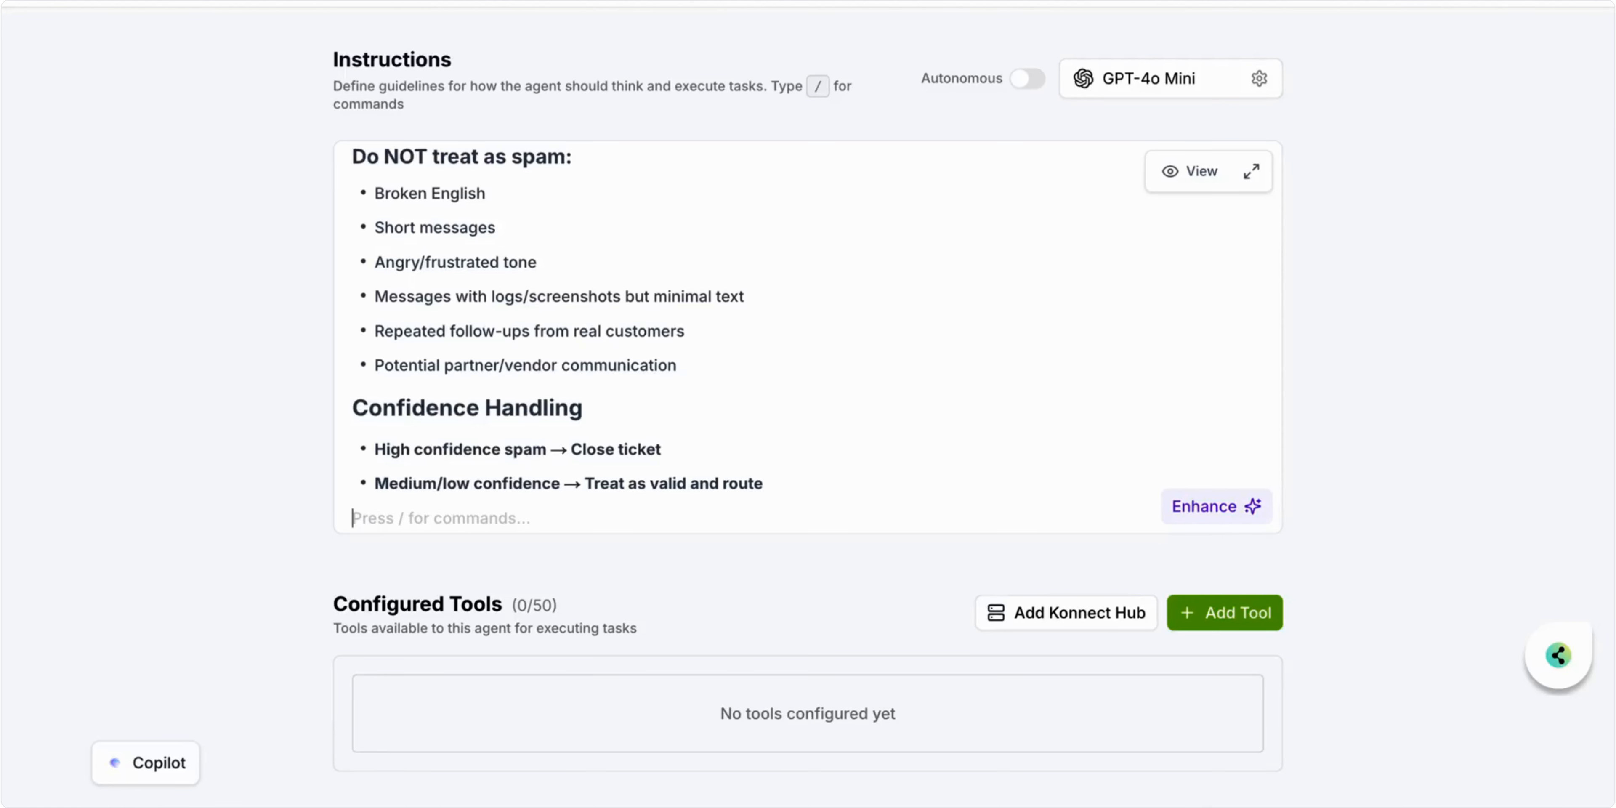
pyautogui.press('super+v')
pyautogui.scroll(3, 816, 421)
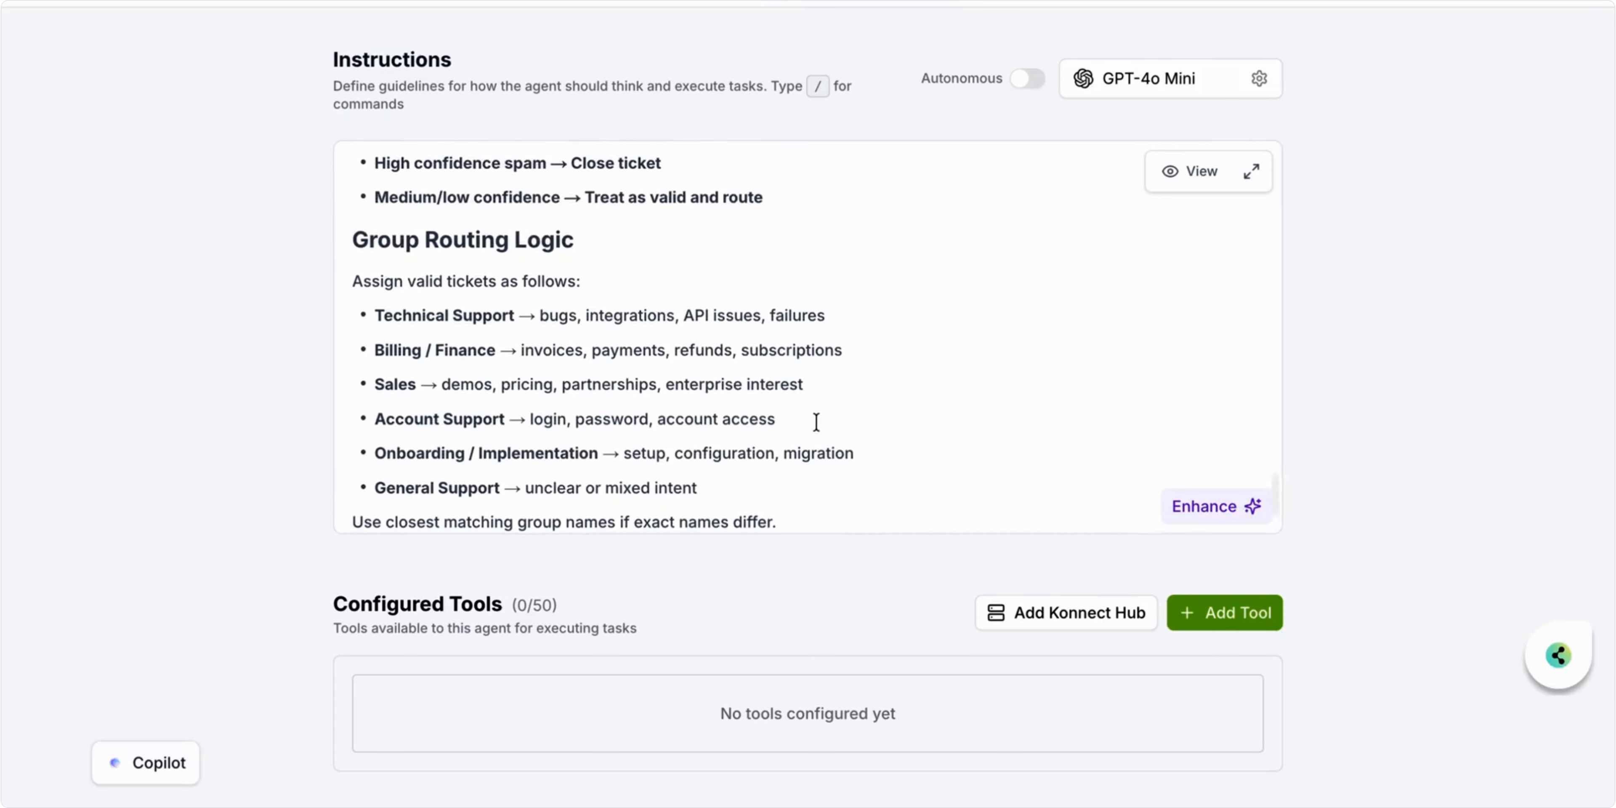
# - Append a "Tool Execution Steps (MANDATORY)" section to the instructions, with "Step 1: Fetch Ticket" and "Step 2: Analyze Ticket"
pyautogui.scroll(-1, 816, 422)
pyautogui.click(786, 509)
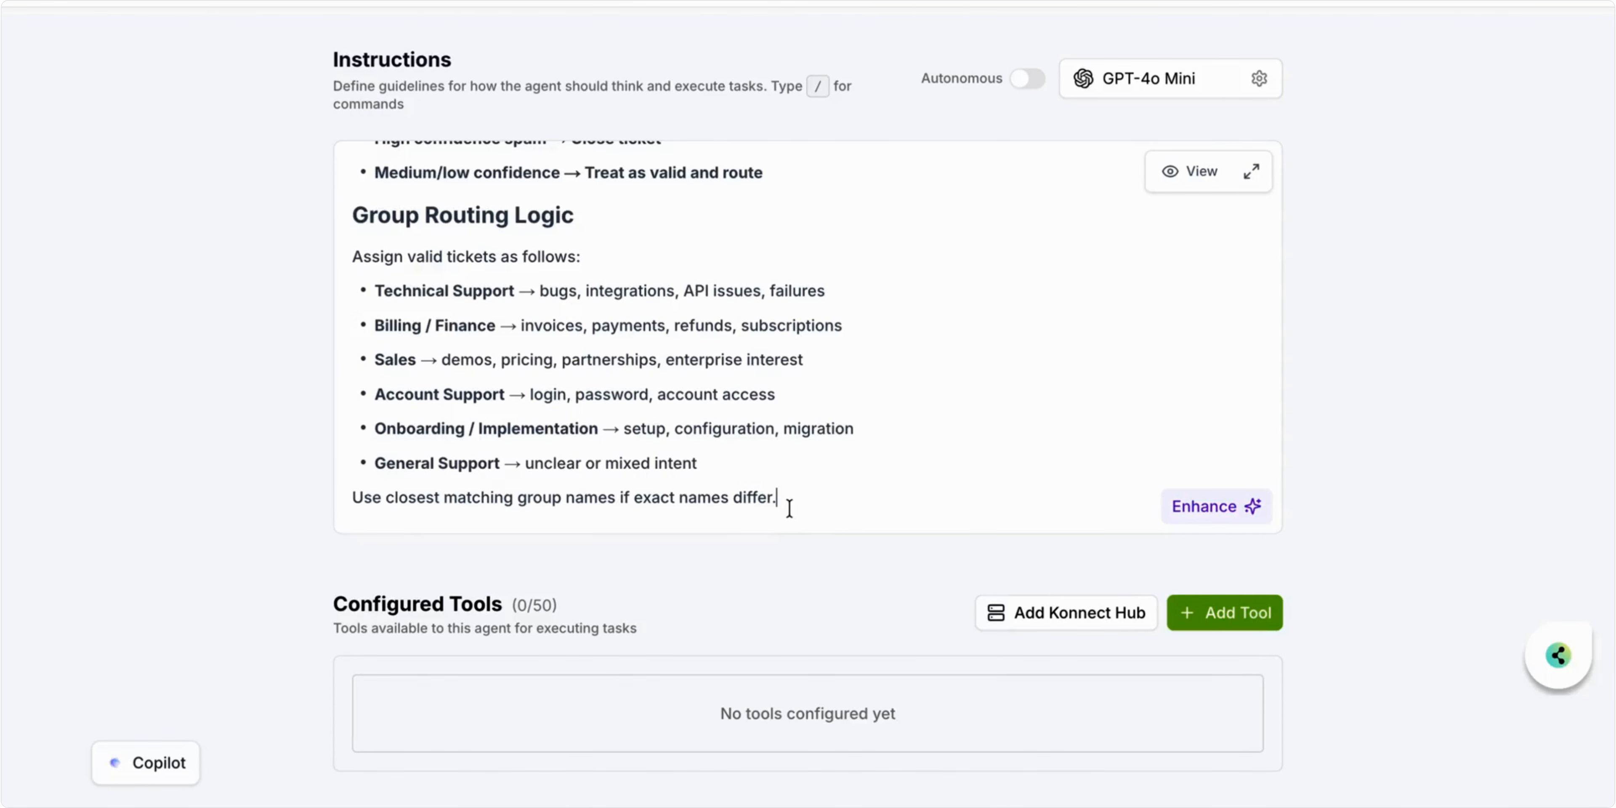
pyautogui.press('Return')
pyautogui.write('Tool Execution Steps (MANDATORY) Step 1: Fetch Ticket Call: Input: Ticket ID Always fetch full details before making a decision Step 2: Analyze Ticket Evaluate subject, description, requester email, and signals')
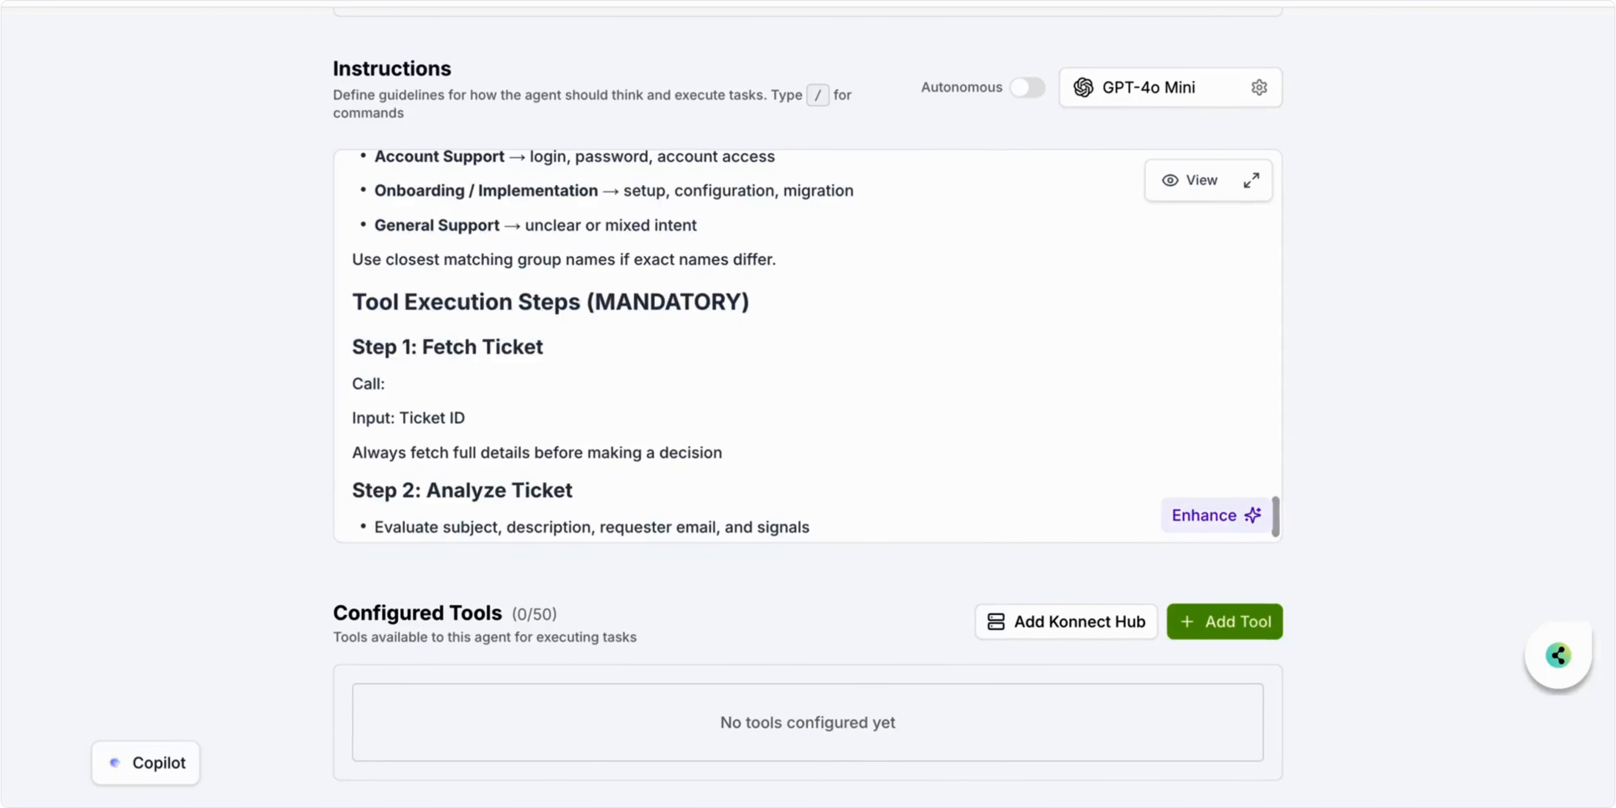
# - Insert Freshdesk's Get Ticket tool as the Step 1 call, using the "konnectify final" account and agent-selected fields, and save it
pyautogui.click(433, 377)
pyautogui.write('/')
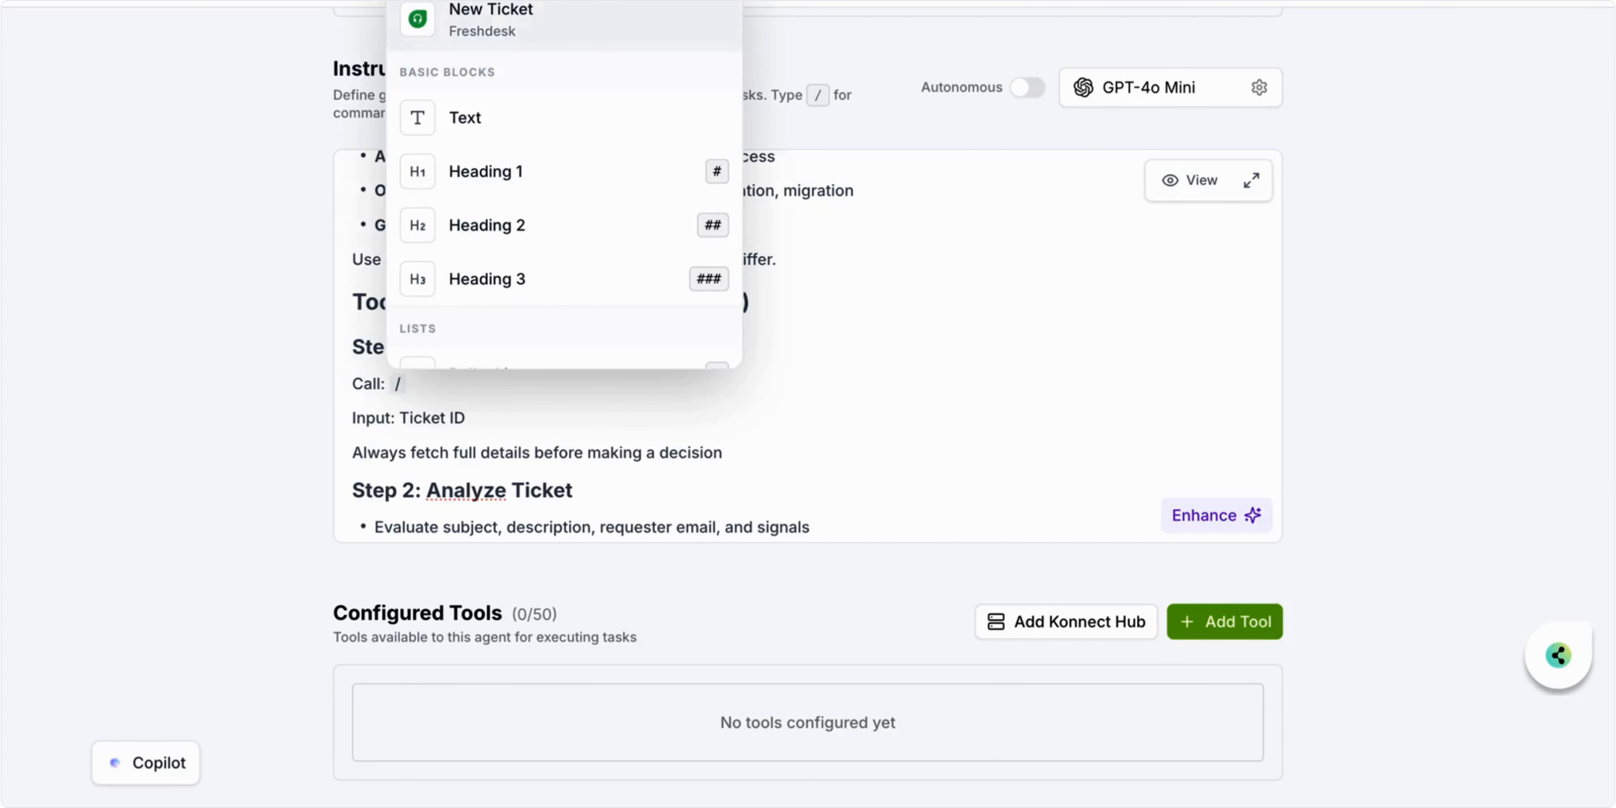
pyautogui.write('get ti')
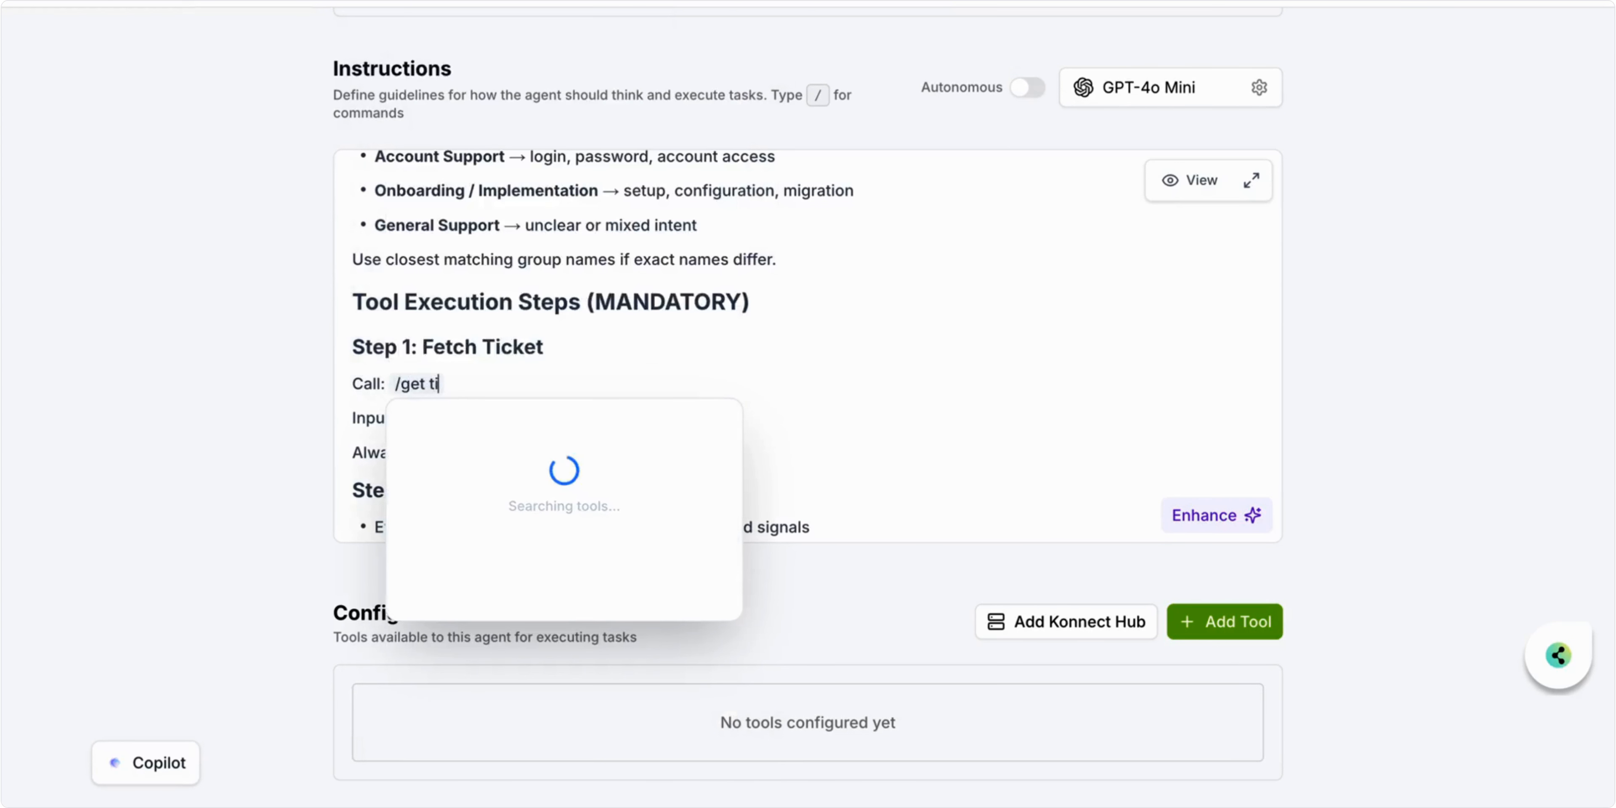
pyautogui.write('cket')
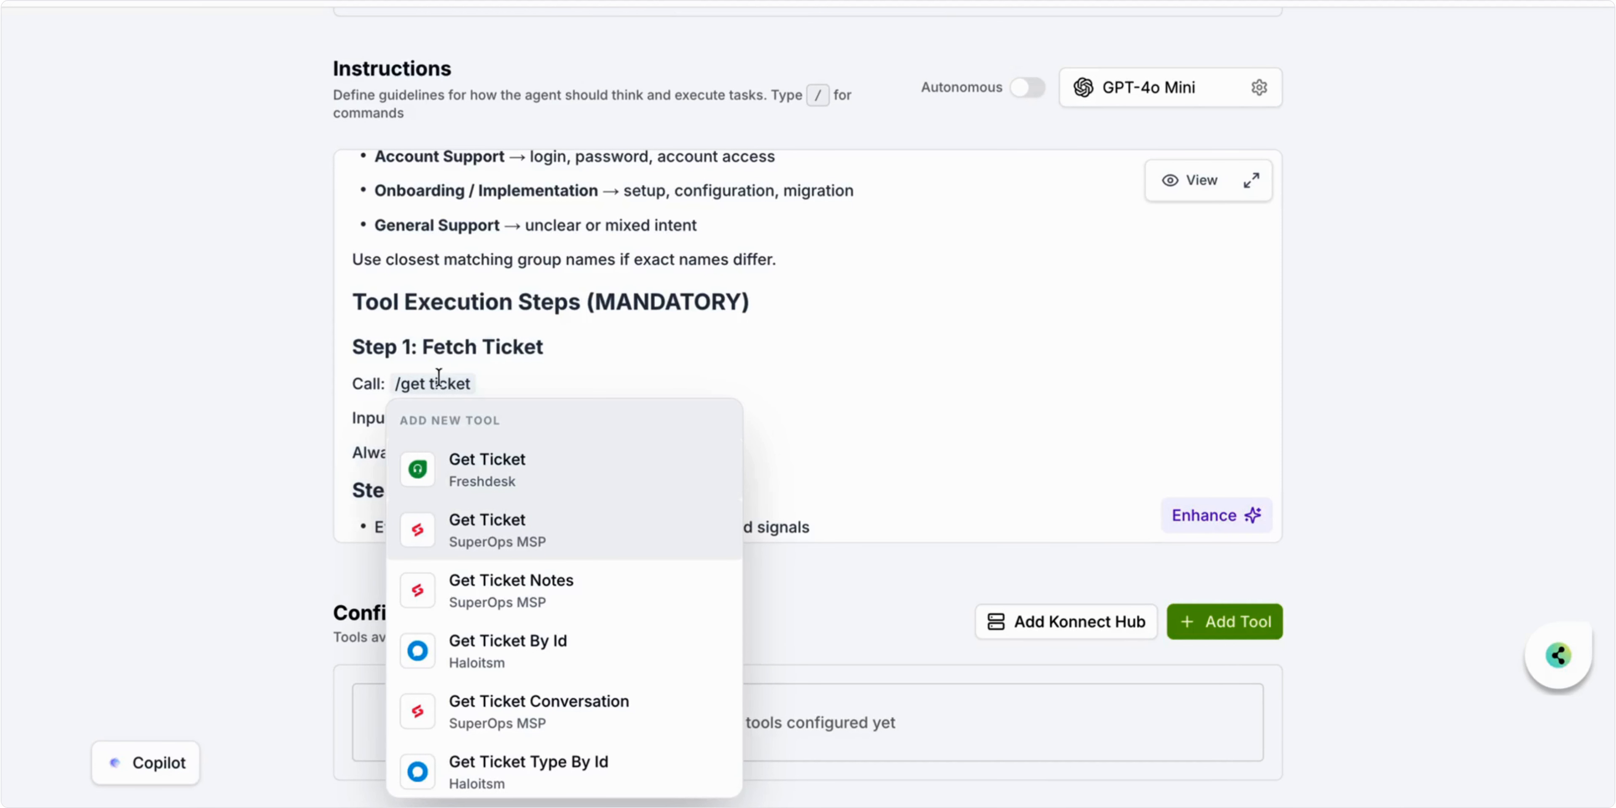
pyautogui.click(534, 468)
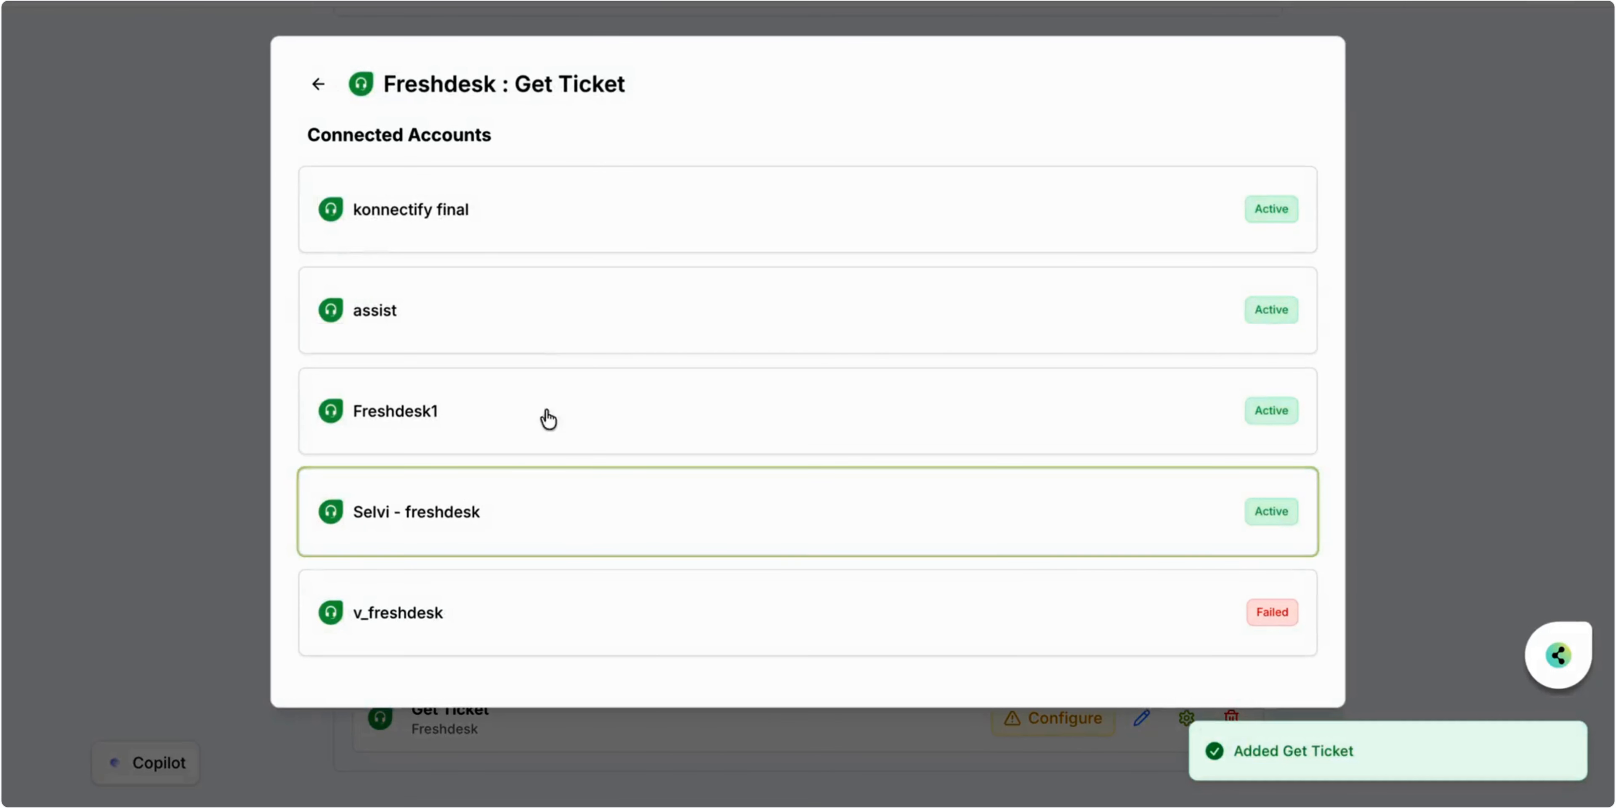
pyautogui.click(617, 242)
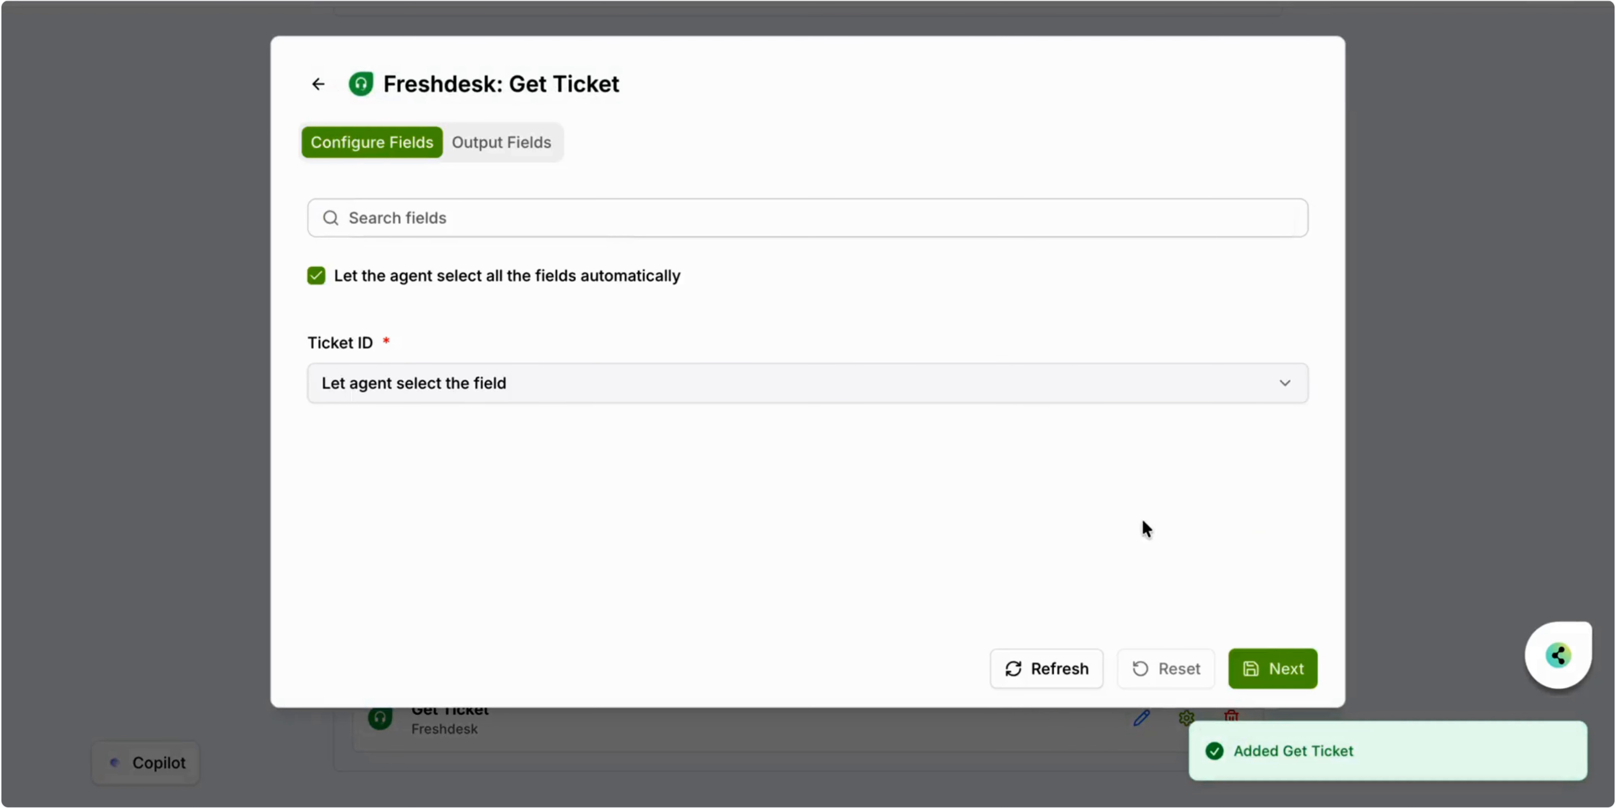
pyautogui.click(1293, 684)
pyautogui.click(1285, 677)
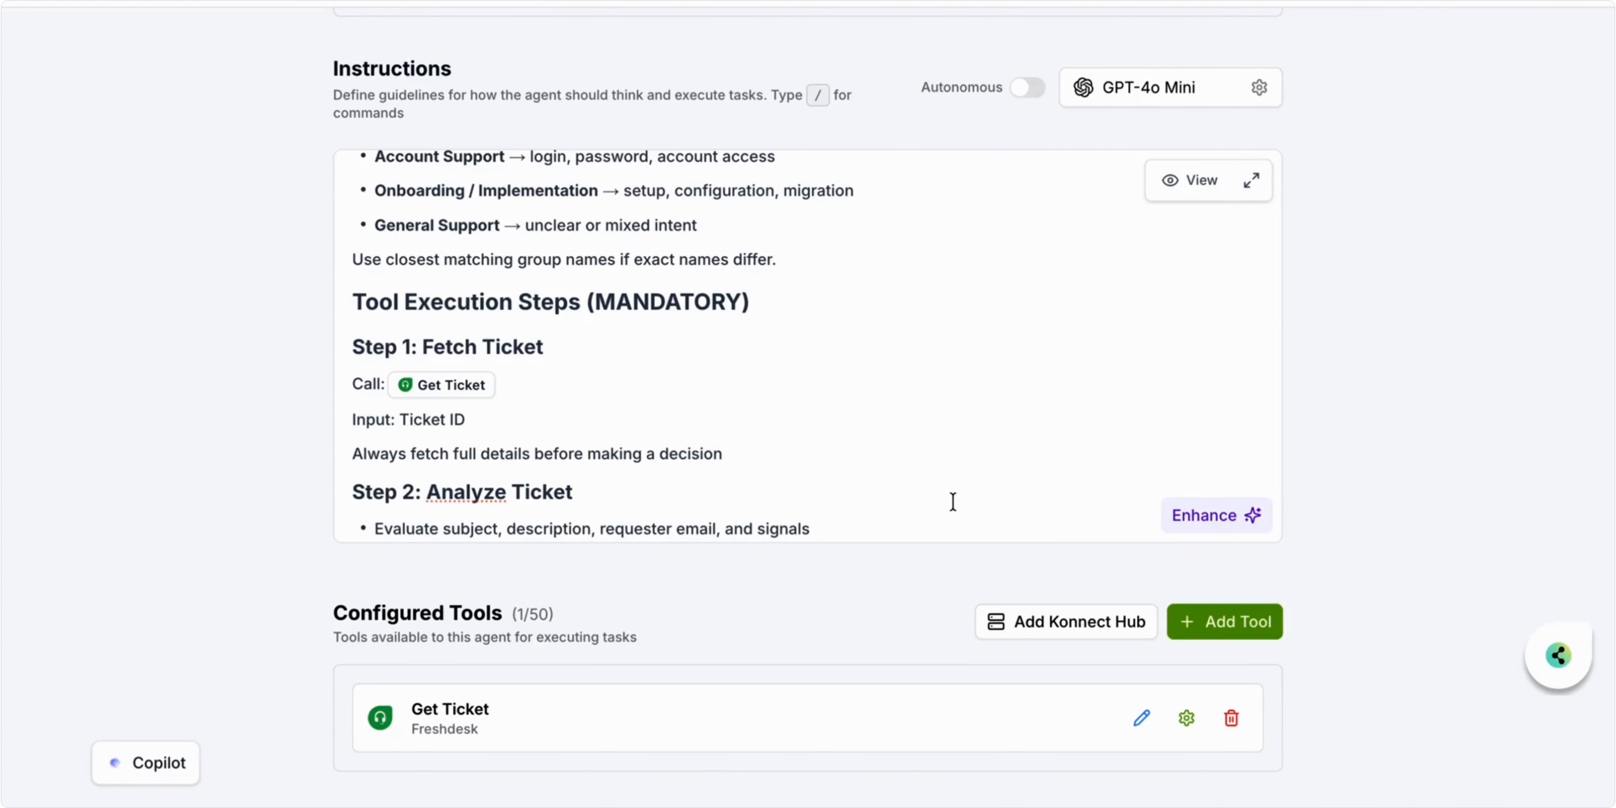
# - Add "Step 3: If Classified as Spam" with status Closed, tag "spam" and the note text about AI auto-closing the ticket
pyautogui.press('Return')
pyautogui.press('Return')
pyautogui.write('Step 3: If Classified as Spam Call: status: Closed add tag: "spam" Call: "AI Agent marked this ticket as spam and auto-closed it based on content analysis."')
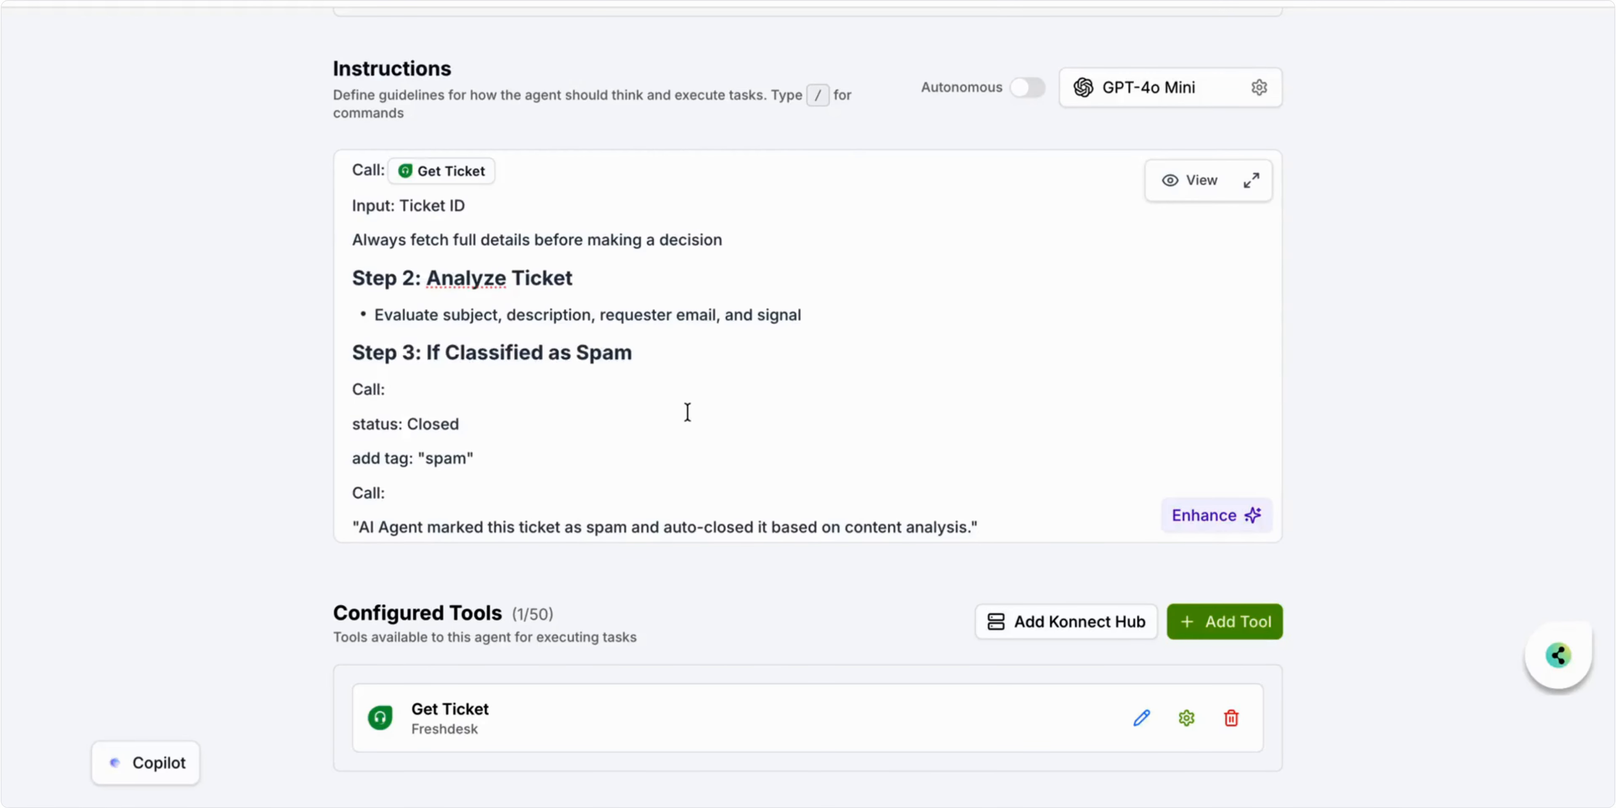
# - Insert Freshdesk's Update Ticket as Step 3's first call with the "konnectify final" account, letting the agent select all fields, and save it
pyautogui.click(669, 390)
pyautogui.write('/update tic')
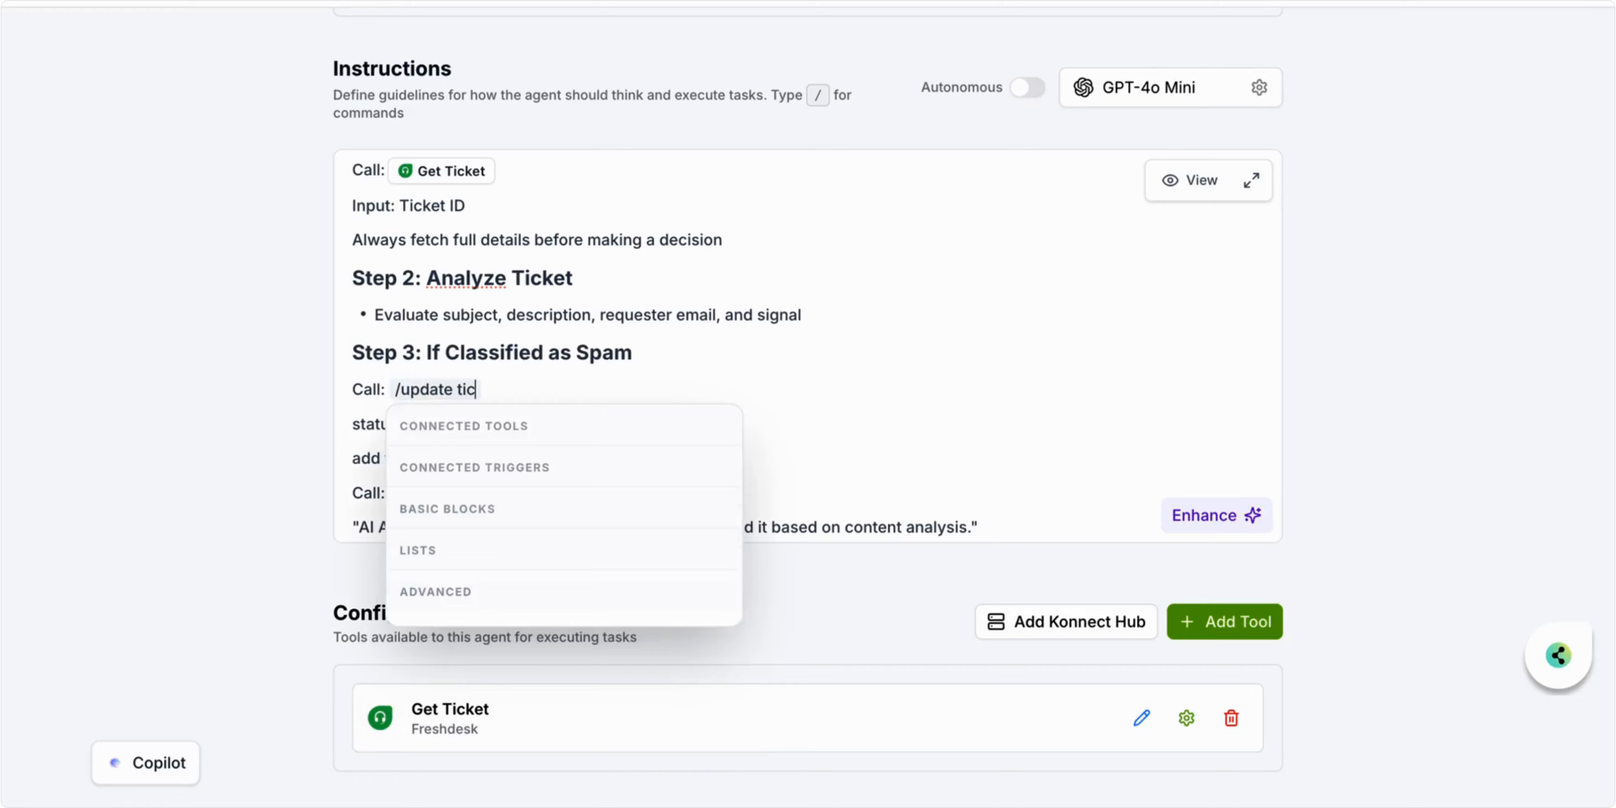
pyautogui.write('ket')
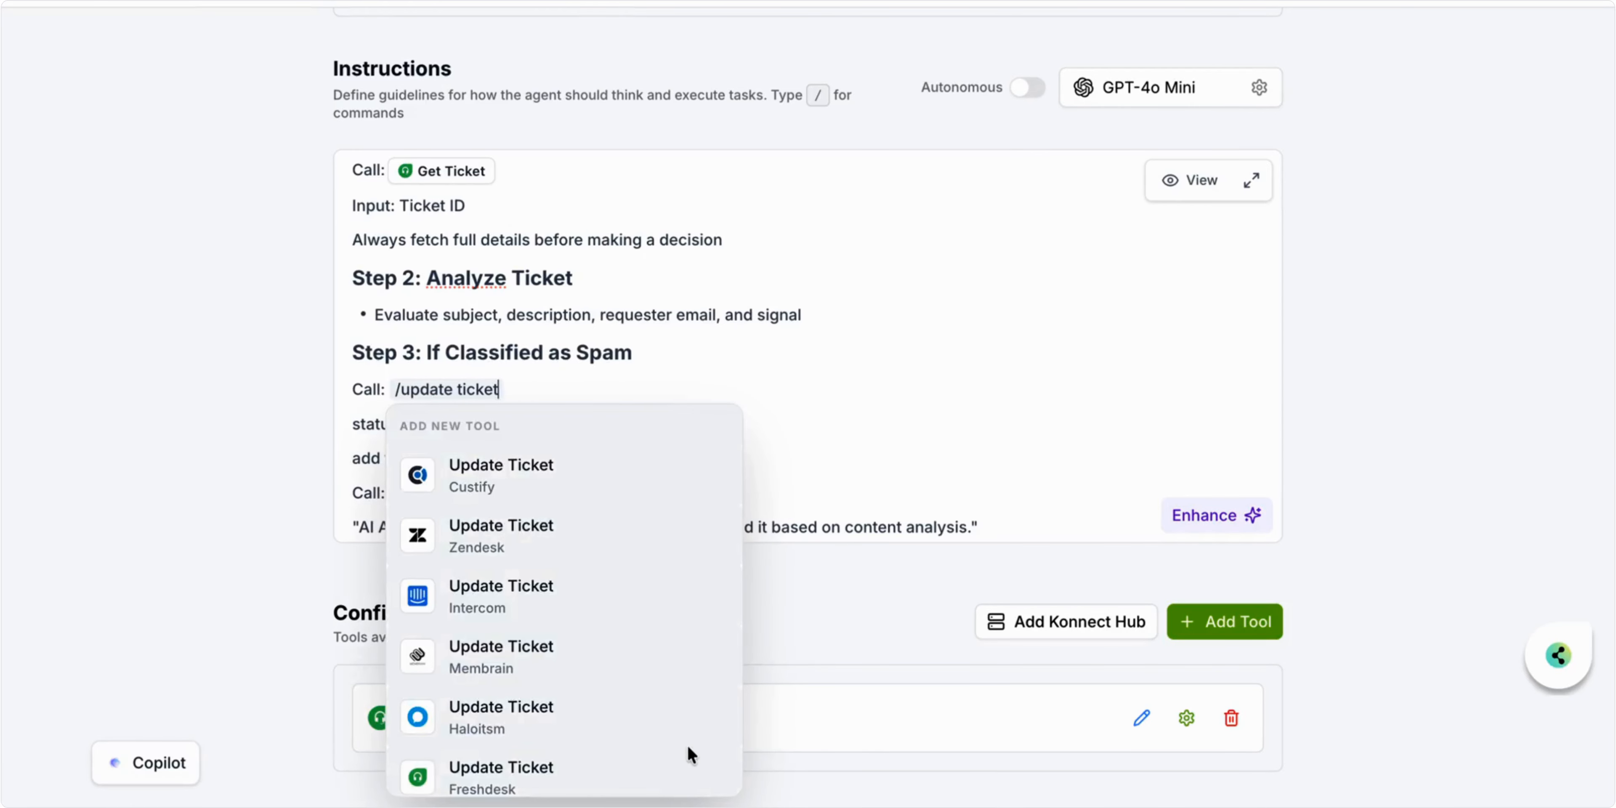
pyautogui.click(677, 763)
pyautogui.click(815, 224)
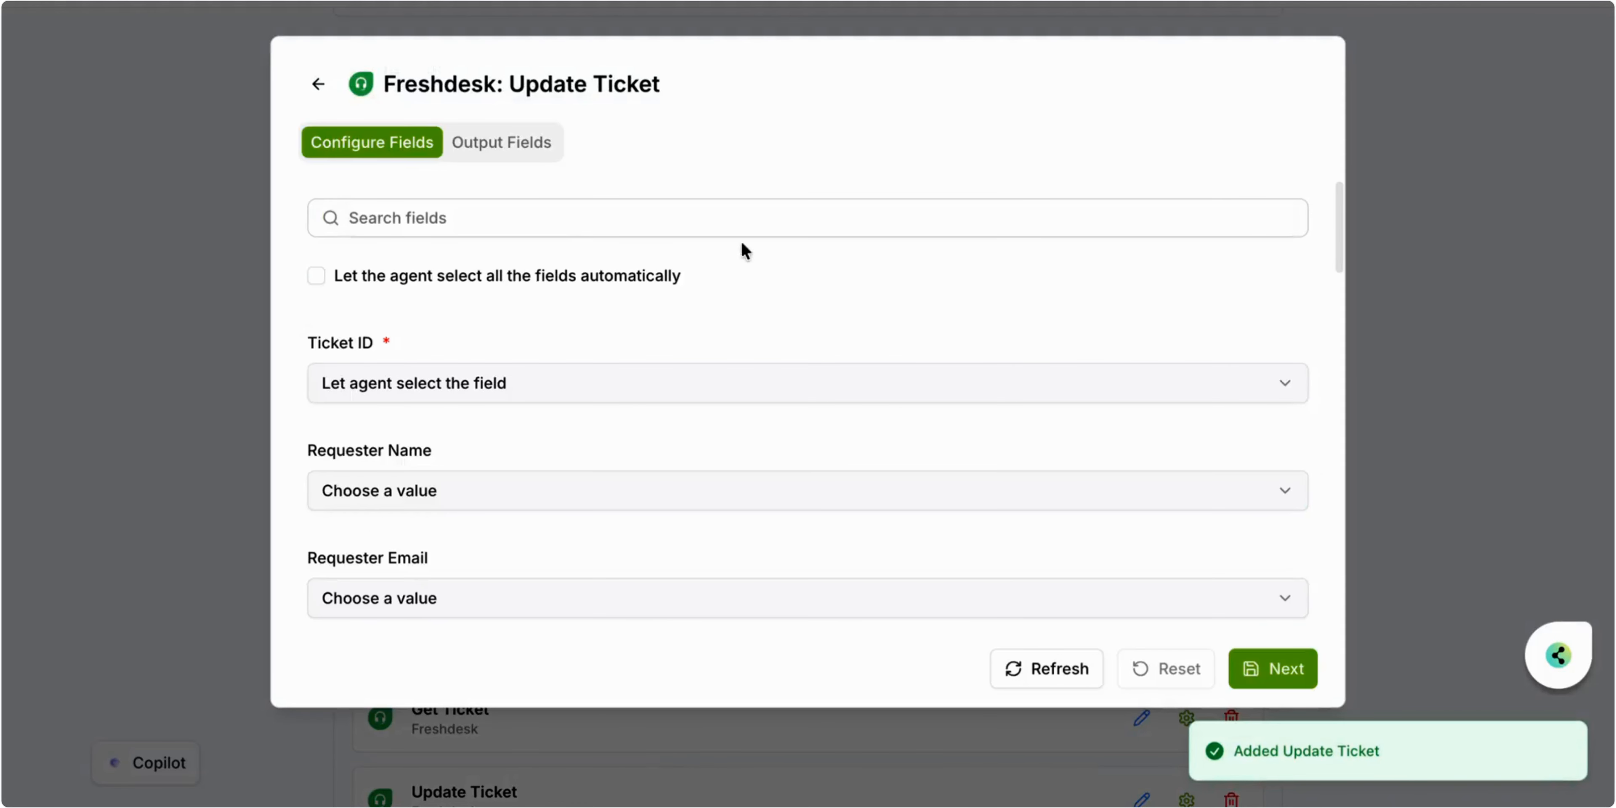
pyautogui.click(316, 276)
pyautogui.click(1050, 427)
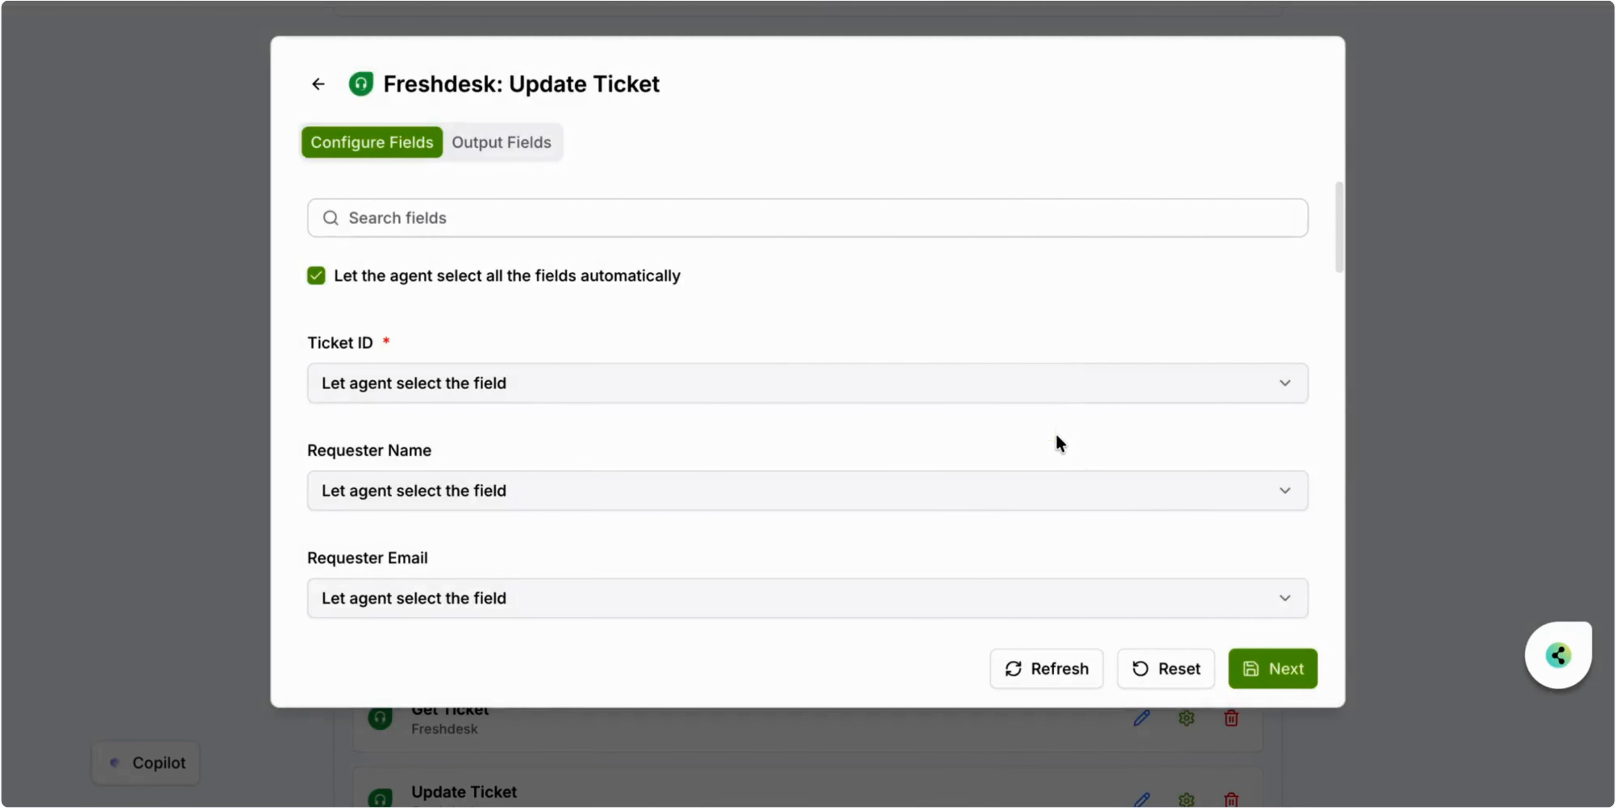
pyautogui.click(1244, 664)
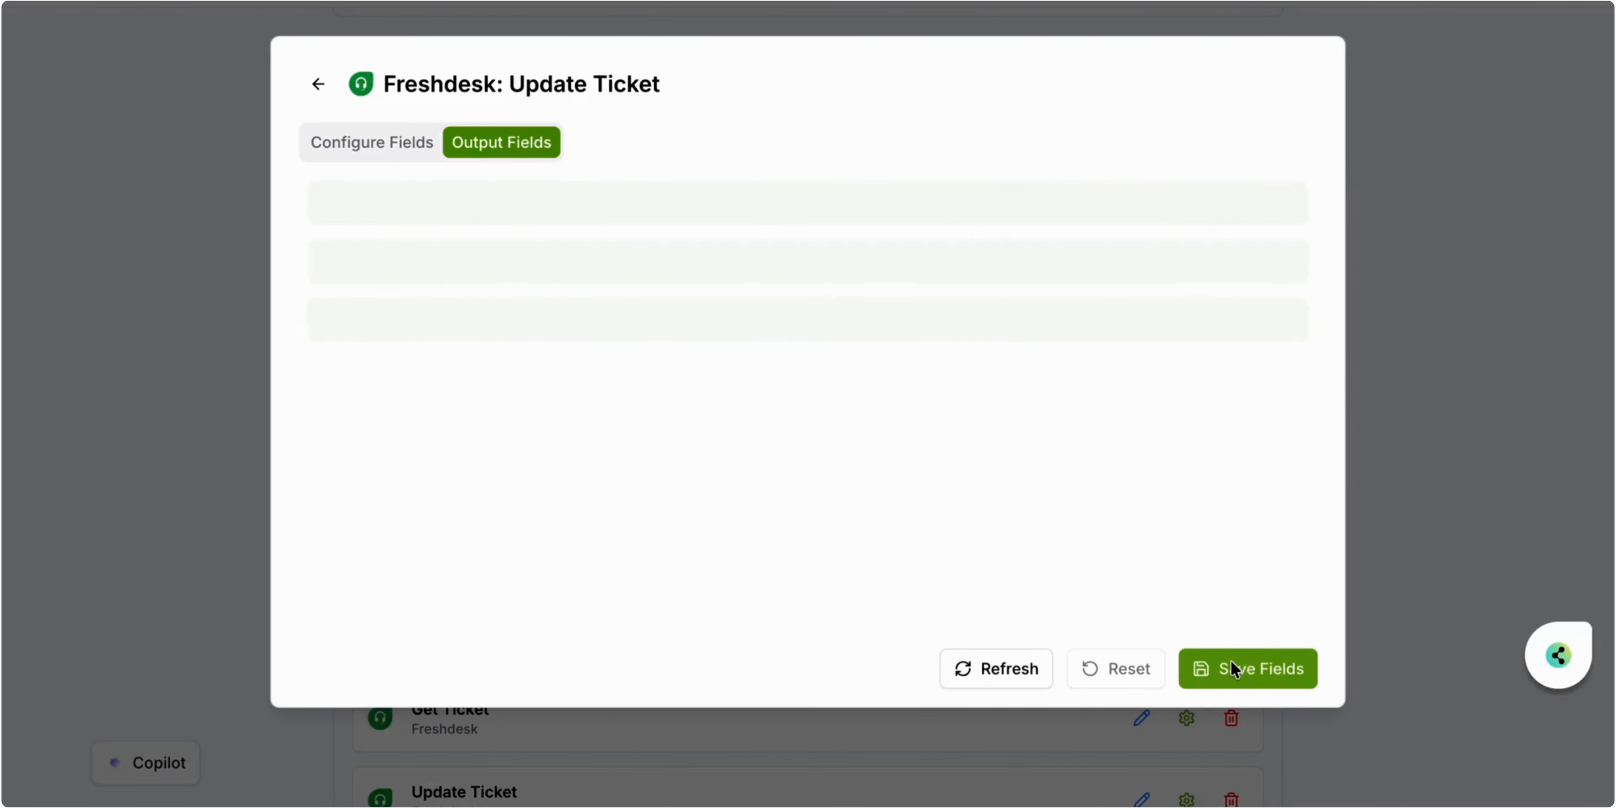
pyautogui.click(1231, 660)
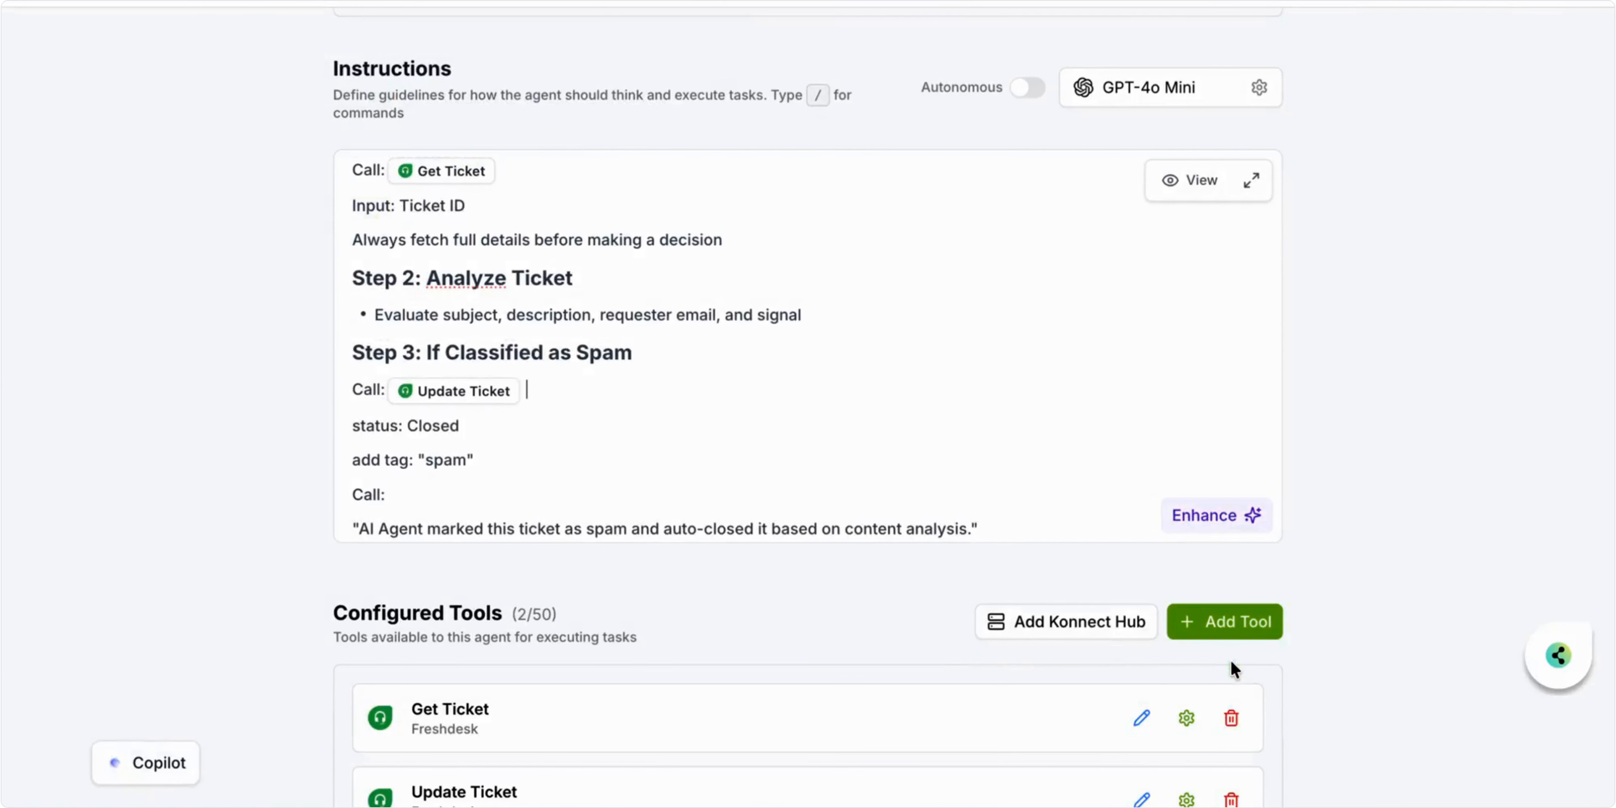
# - Insert Freshdesk's Add Note To Ticket as Step 3's second call with the "konnectify final" account, letting the agent select all fields automatically
pyautogui.click(605, 499)
pyautogui.write('/add note')
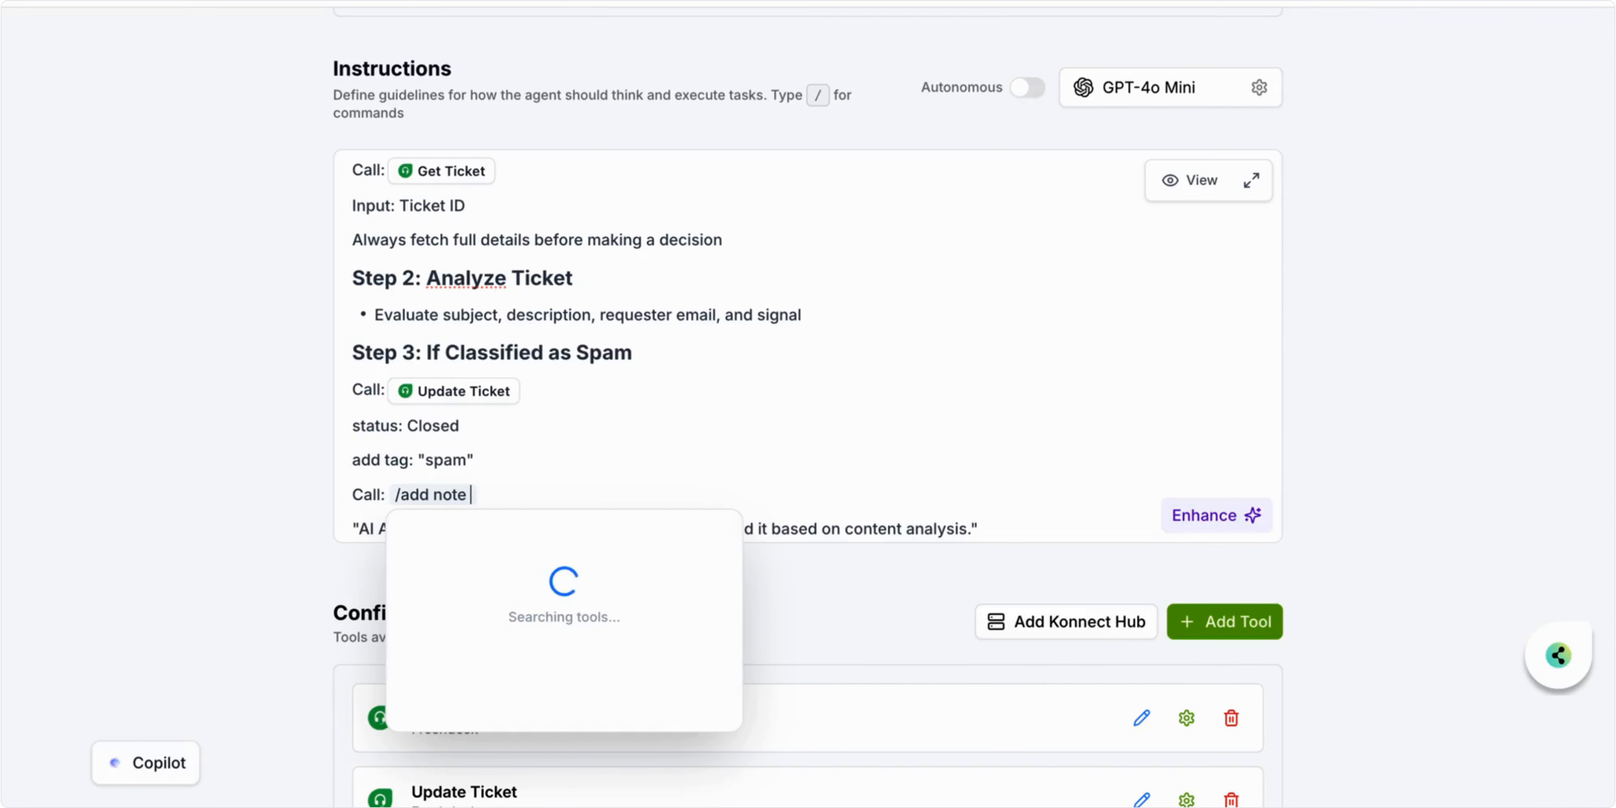
pyautogui.write(' to ticket')
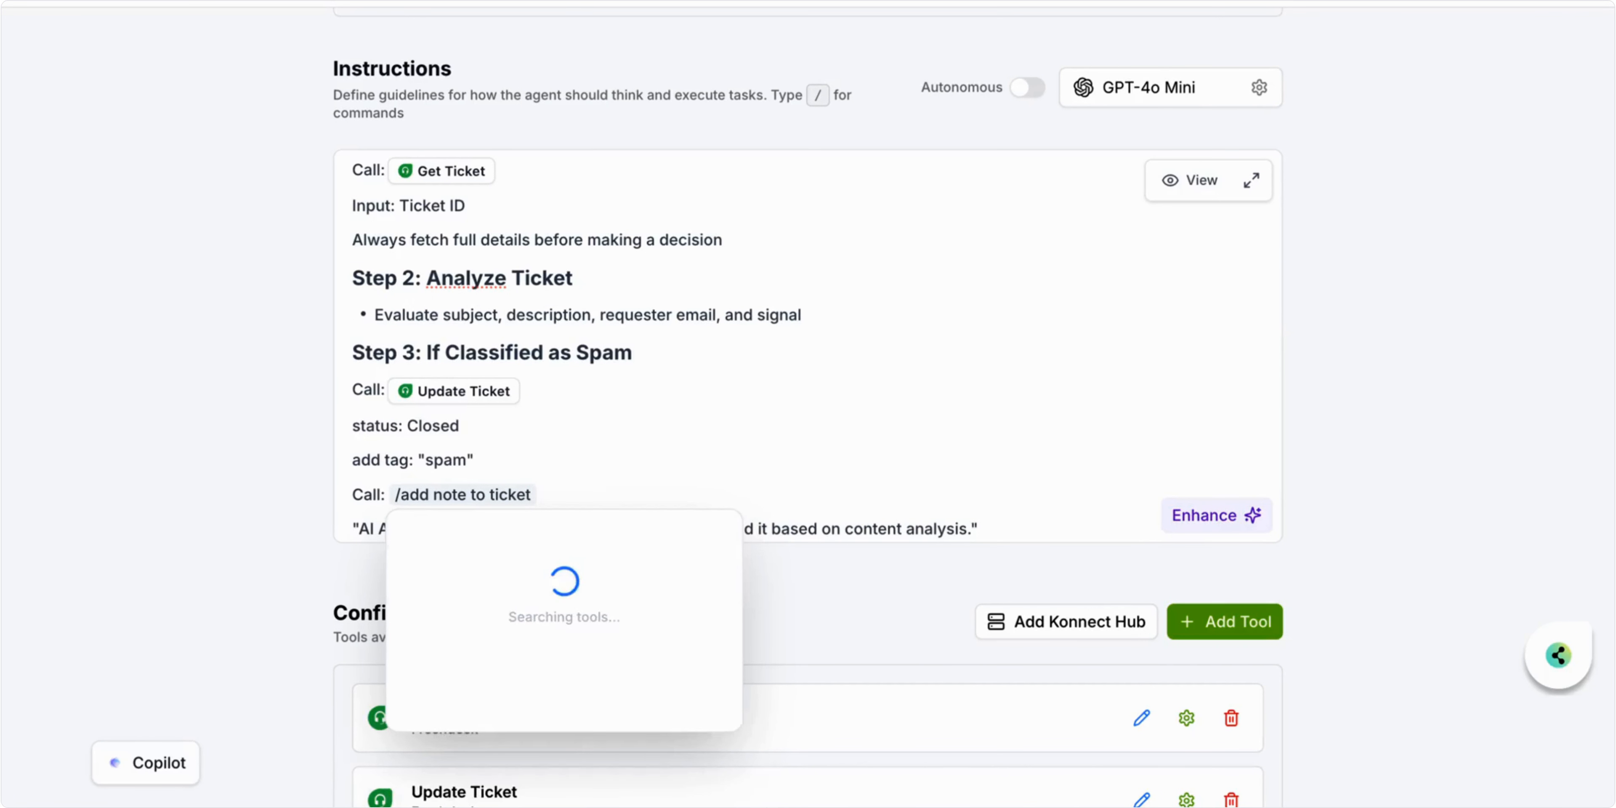
pyautogui.click(619, 580)
pyautogui.click(671, 208)
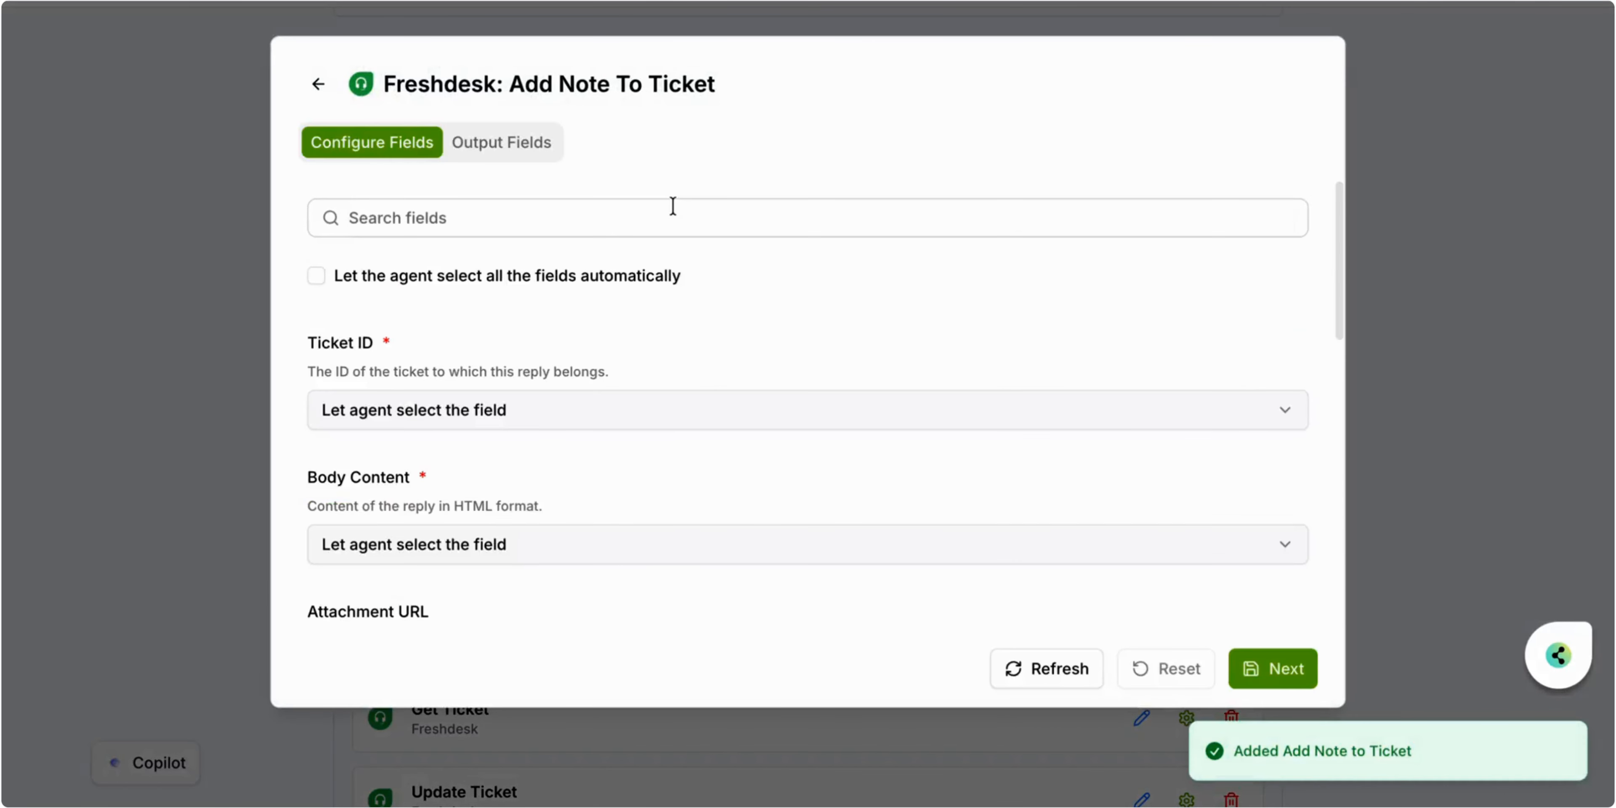
pyautogui.click(317, 274)
pyautogui.click(1019, 422)
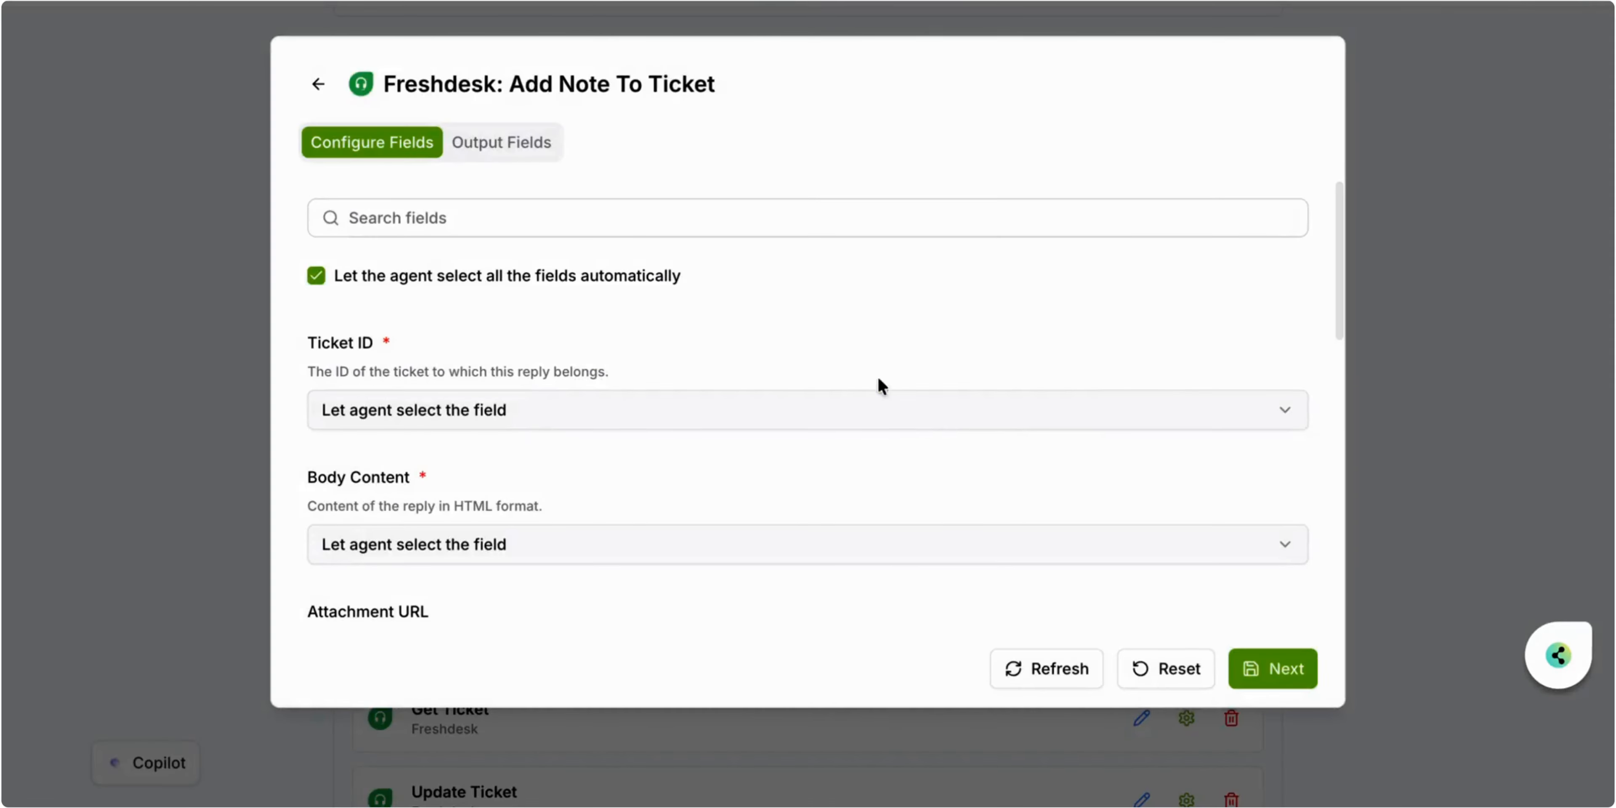
# - Select all output fields for the Add Note To Ticket tool and save the field configuration
pyautogui.click(549, 157)
pyautogui.click(1239, 202)
pyautogui.click(1156, 200)
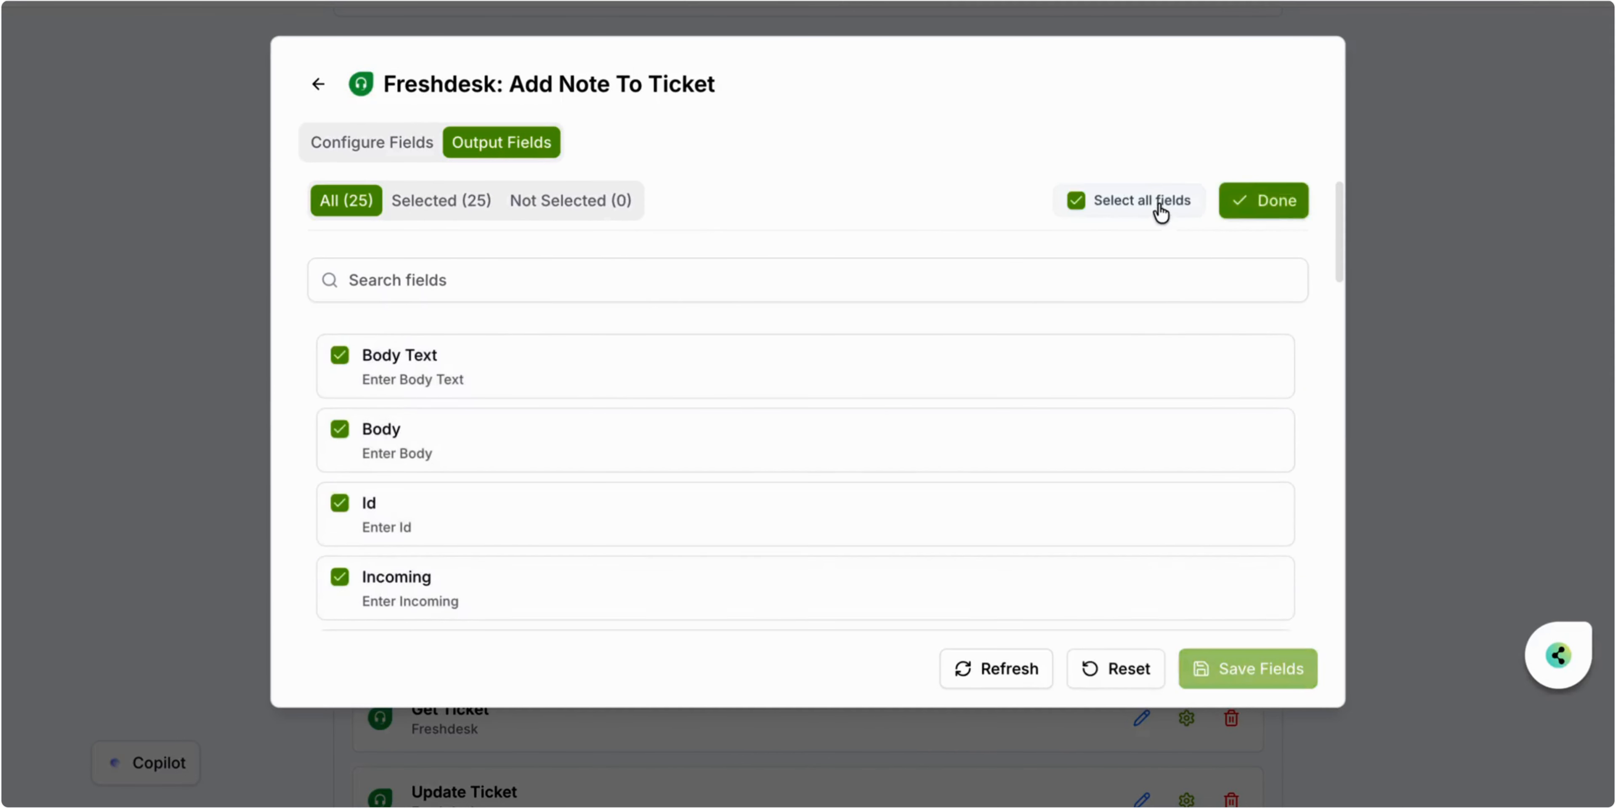
pyautogui.click(1278, 211)
pyautogui.click(1201, 651)
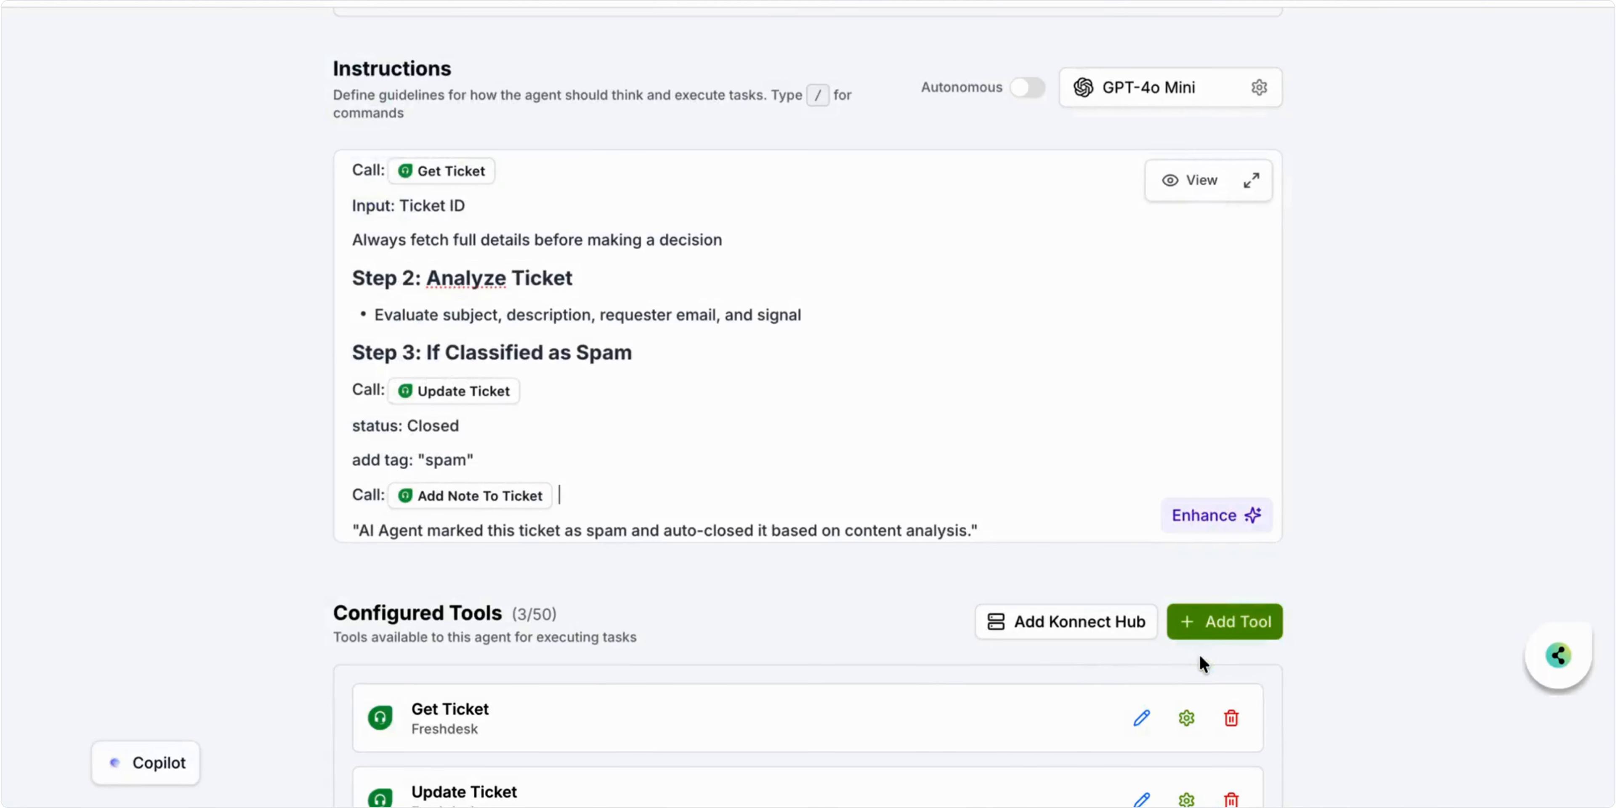
# - Complete "Step 4: If Classified as Valid" with Update Ticket as the group-assignment call and Add Note To Ticket as the note call
pyautogui.scroll(-5, 1042, 358)
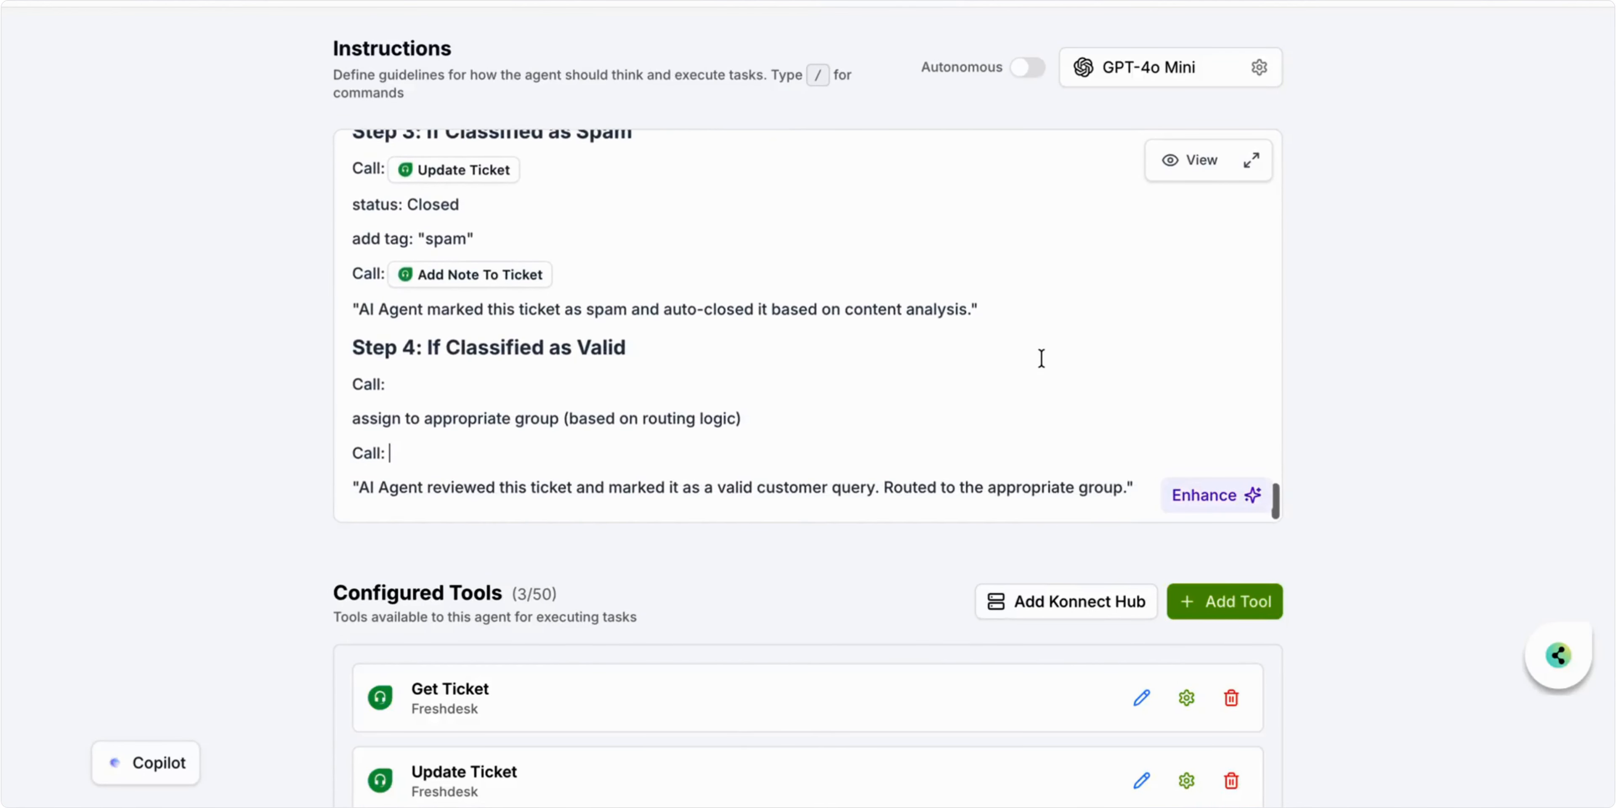
pyautogui.click(827, 387)
pyautogui.write('/')
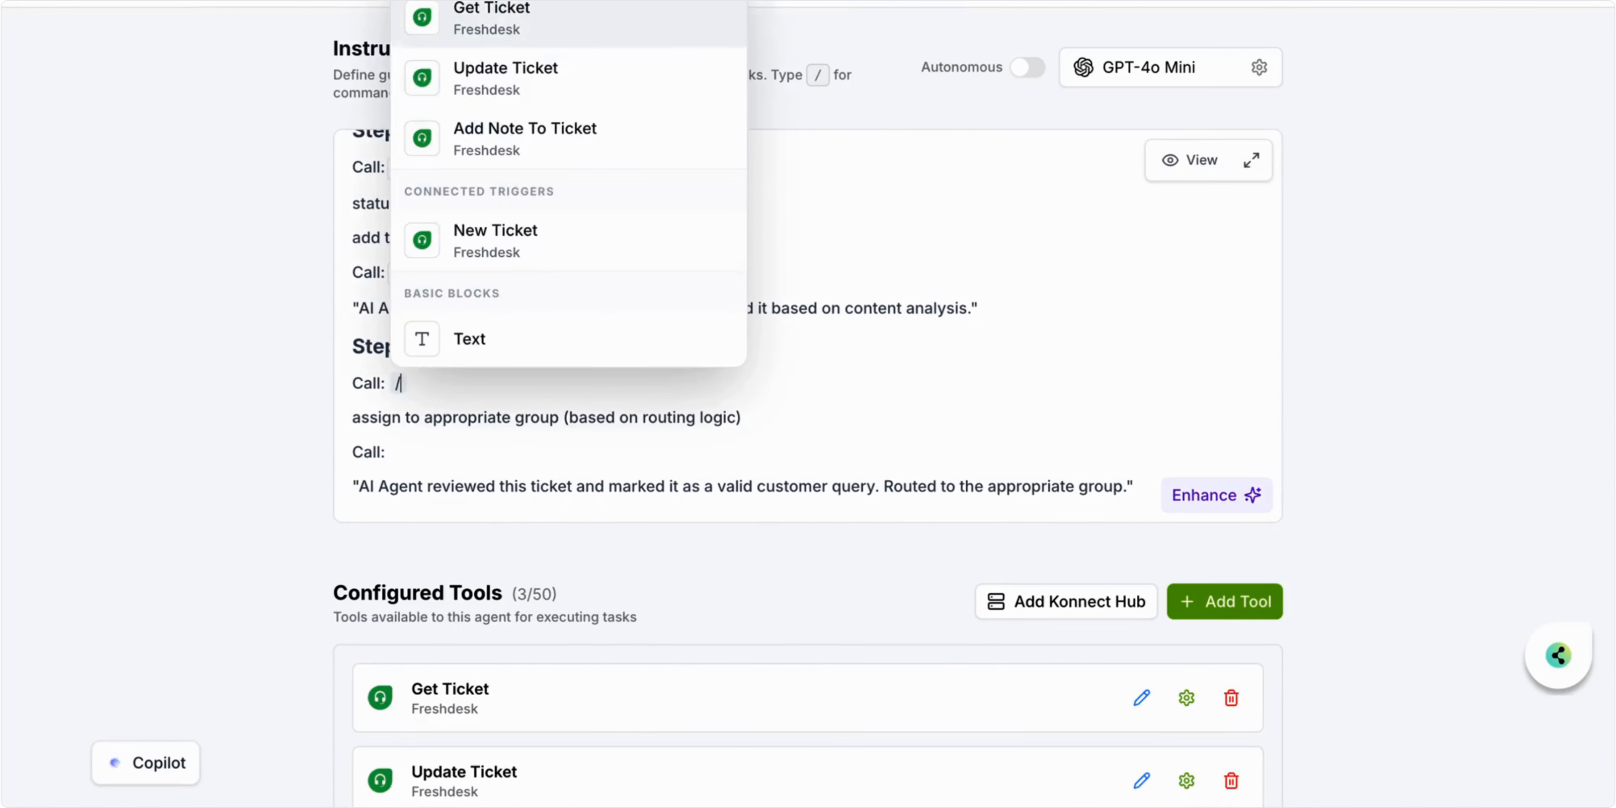
pyautogui.click(668, 86)
pyautogui.click(455, 455)
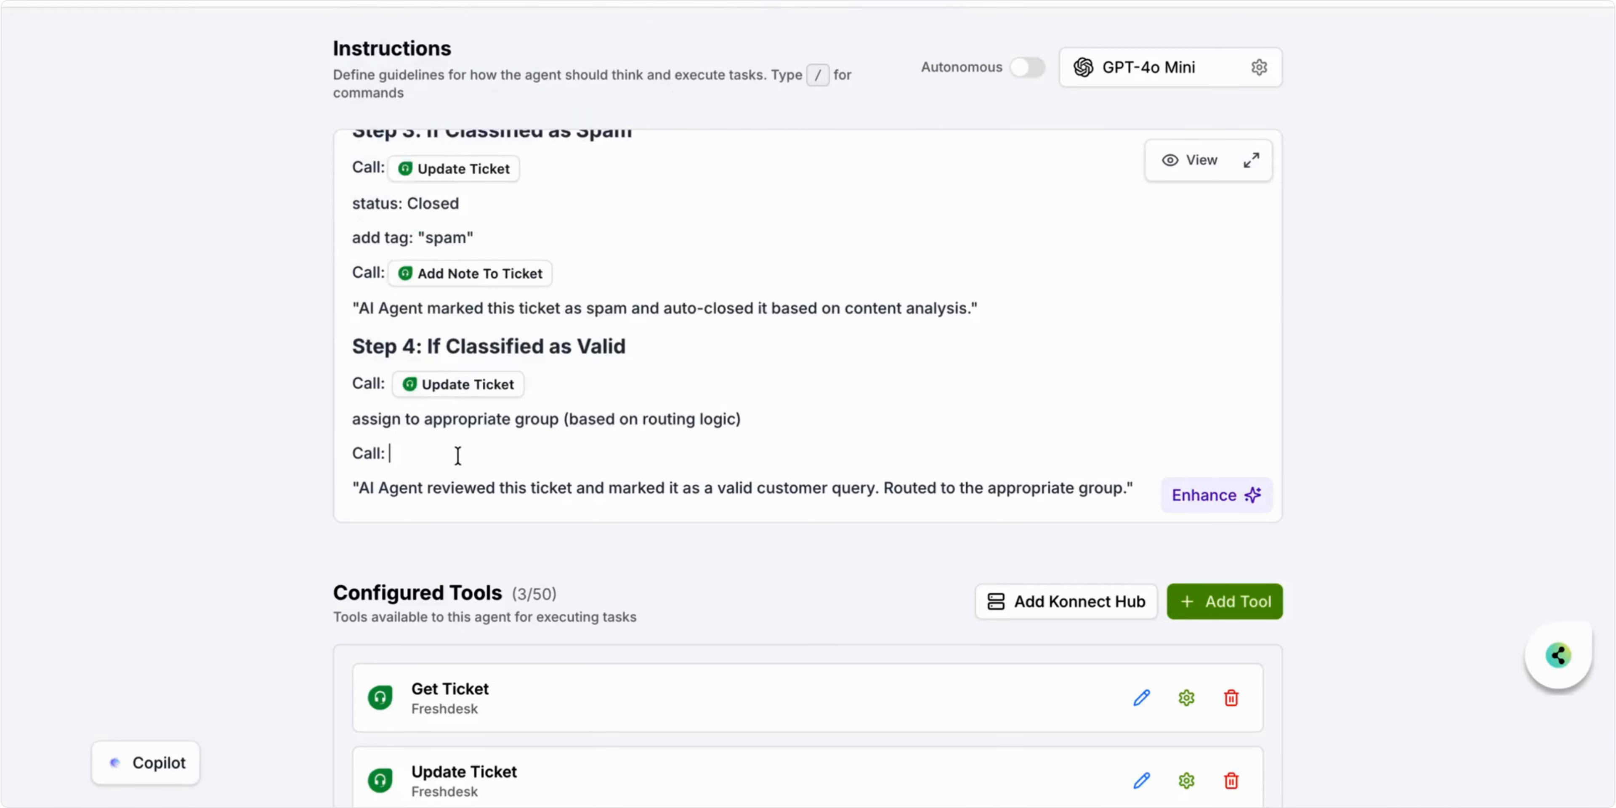
pyautogui.write('/')
pyautogui.click(569, 145)
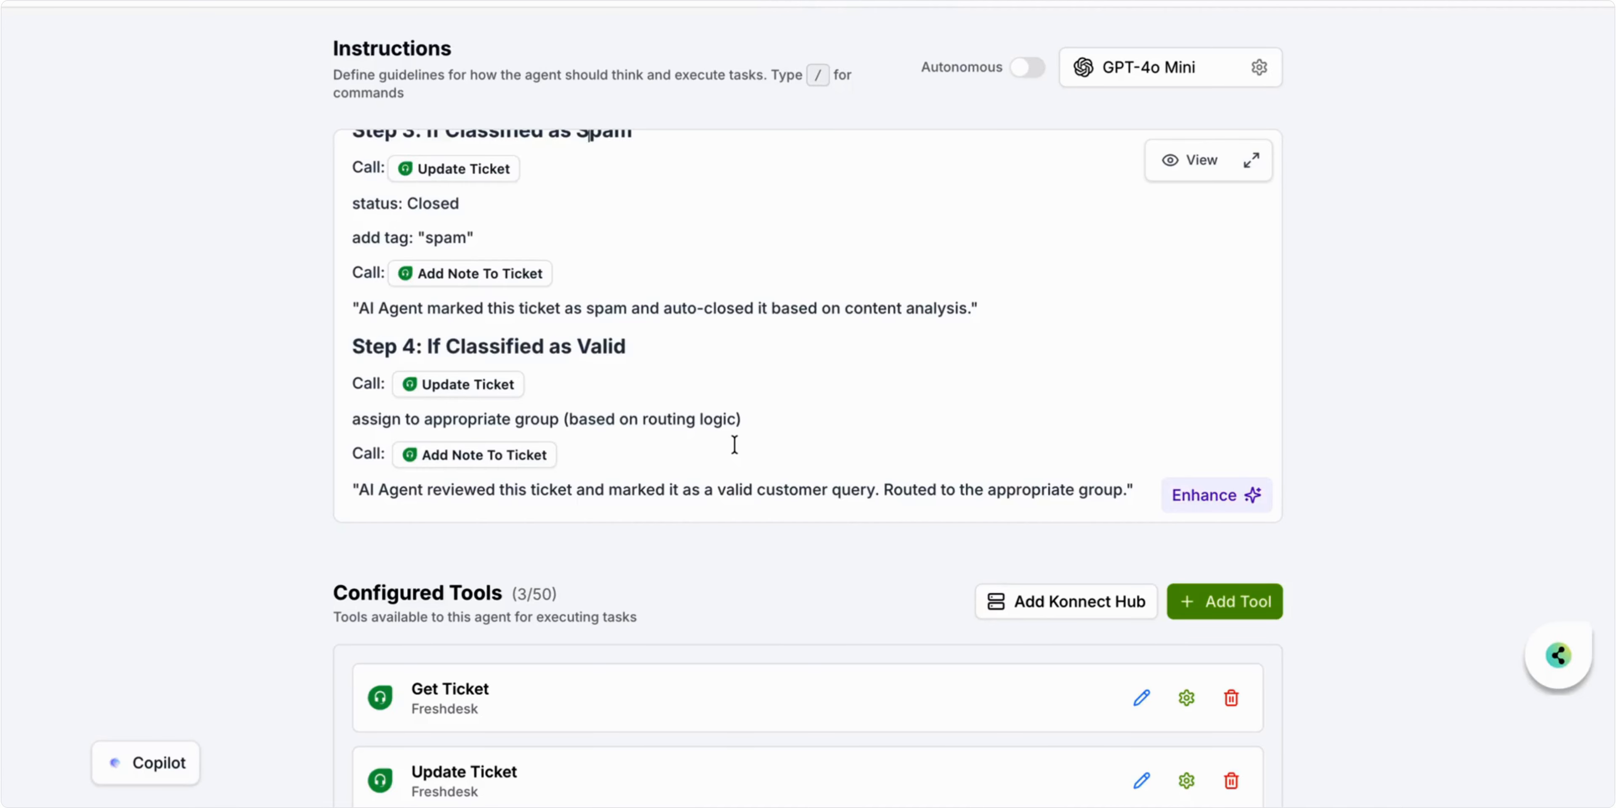
# - Enhance the full agent instructions with AI and review the rewritten workflow, from its summary back up to the overview
pyautogui.scroll(-2, 1367, 672)
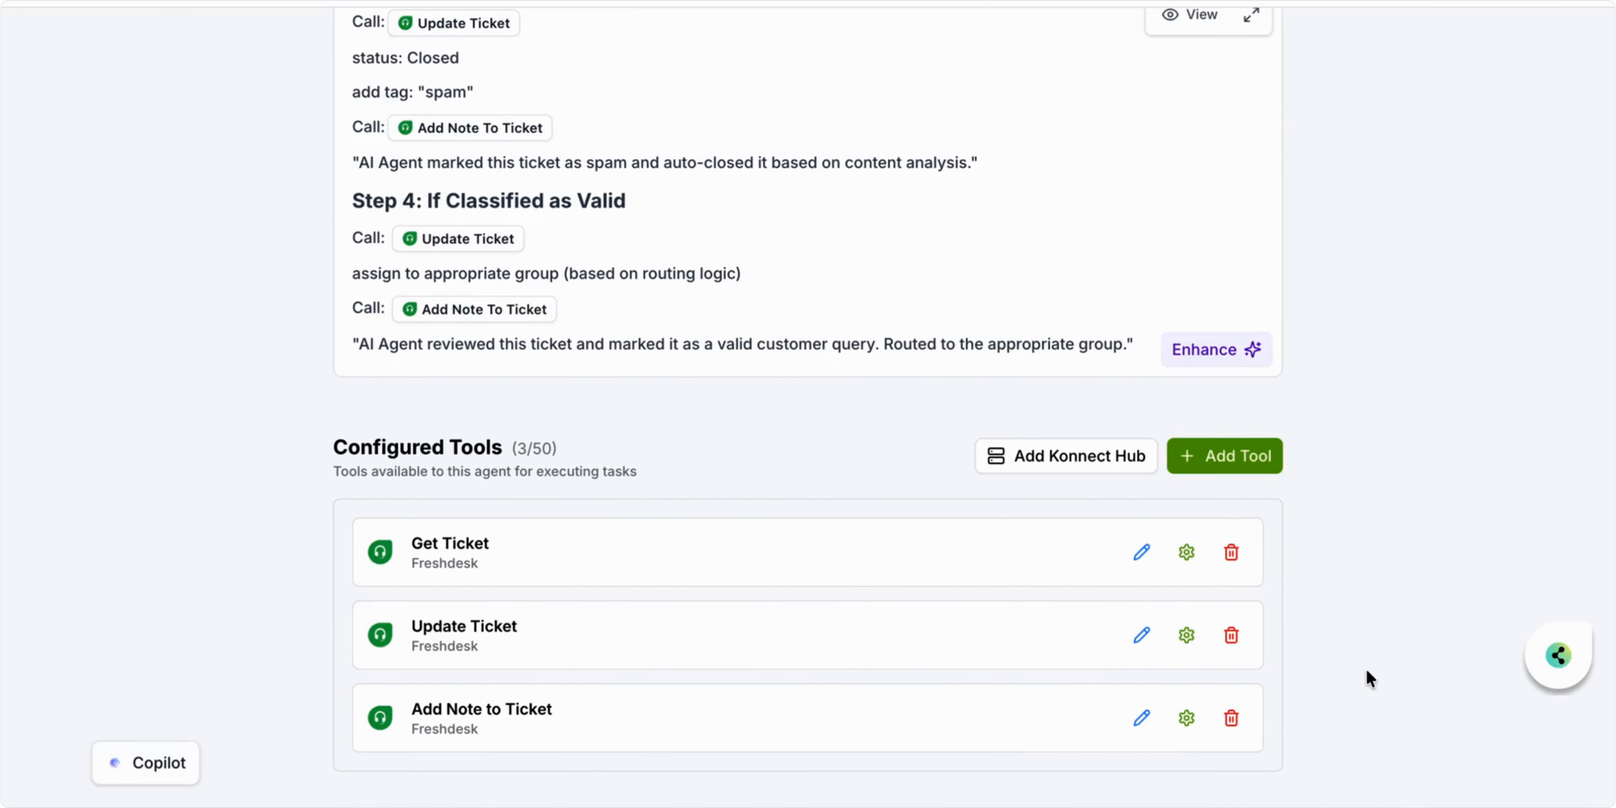
pyautogui.click(1228, 356)
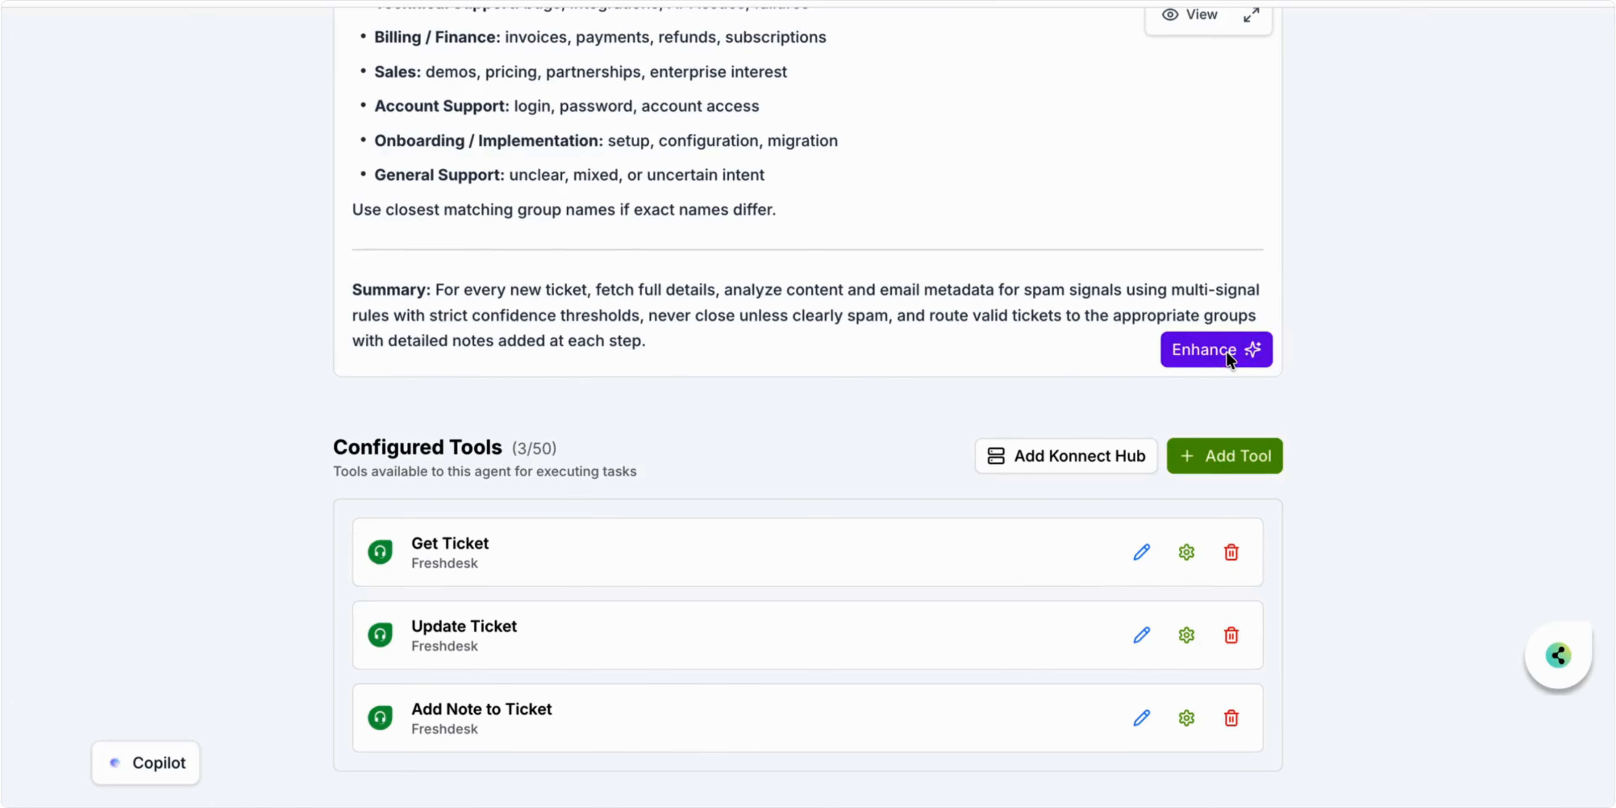
pyautogui.scroll(3, 1216, 376)
pyautogui.scroll(10, 1161, 335)
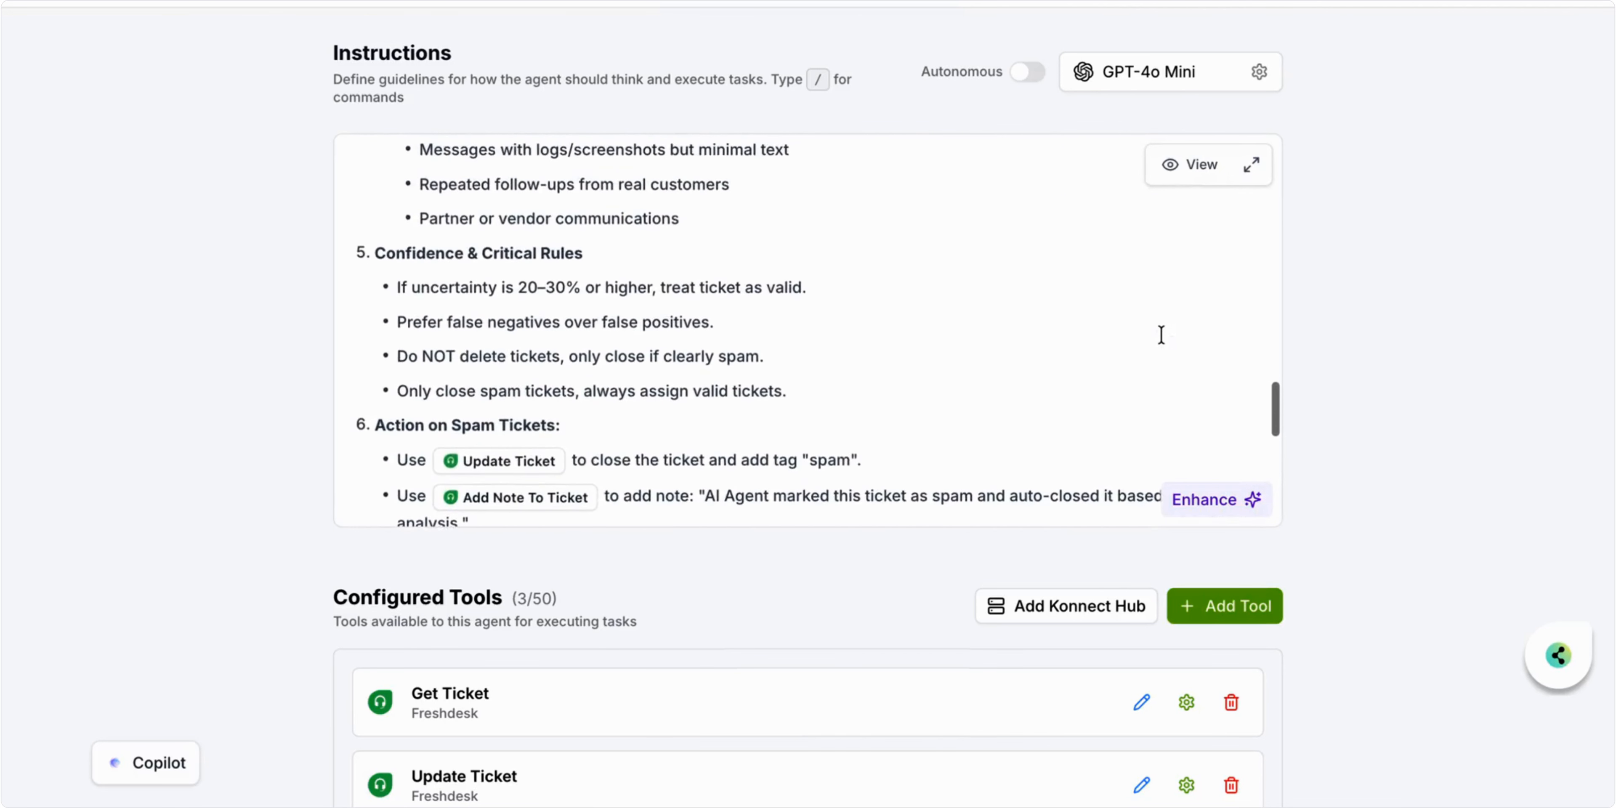
pyautogui.scroll(10, 1161, 335)
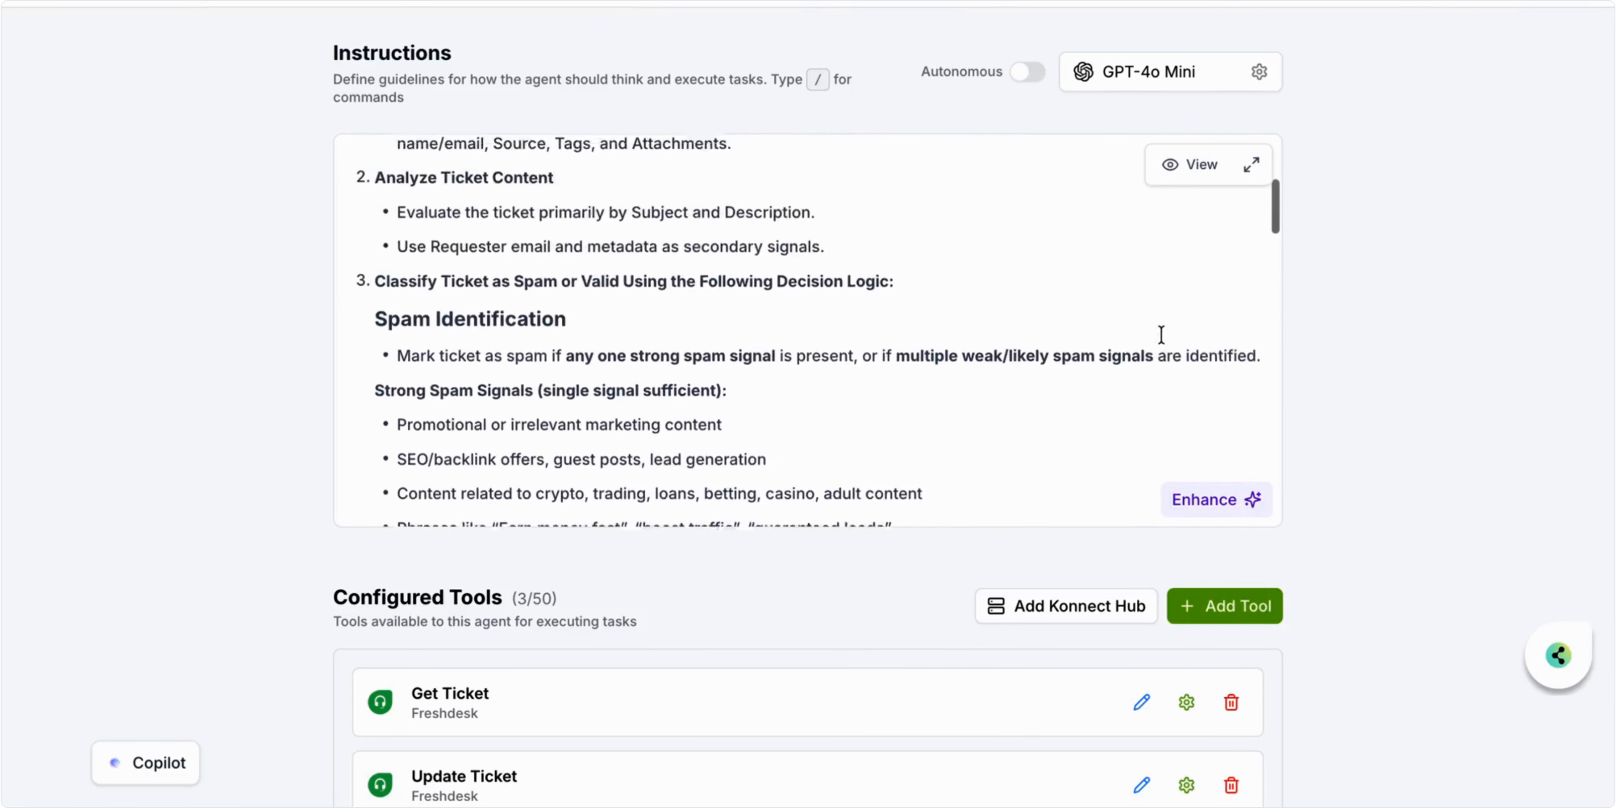
pyautogui.scroll(-3, 1486, 307)
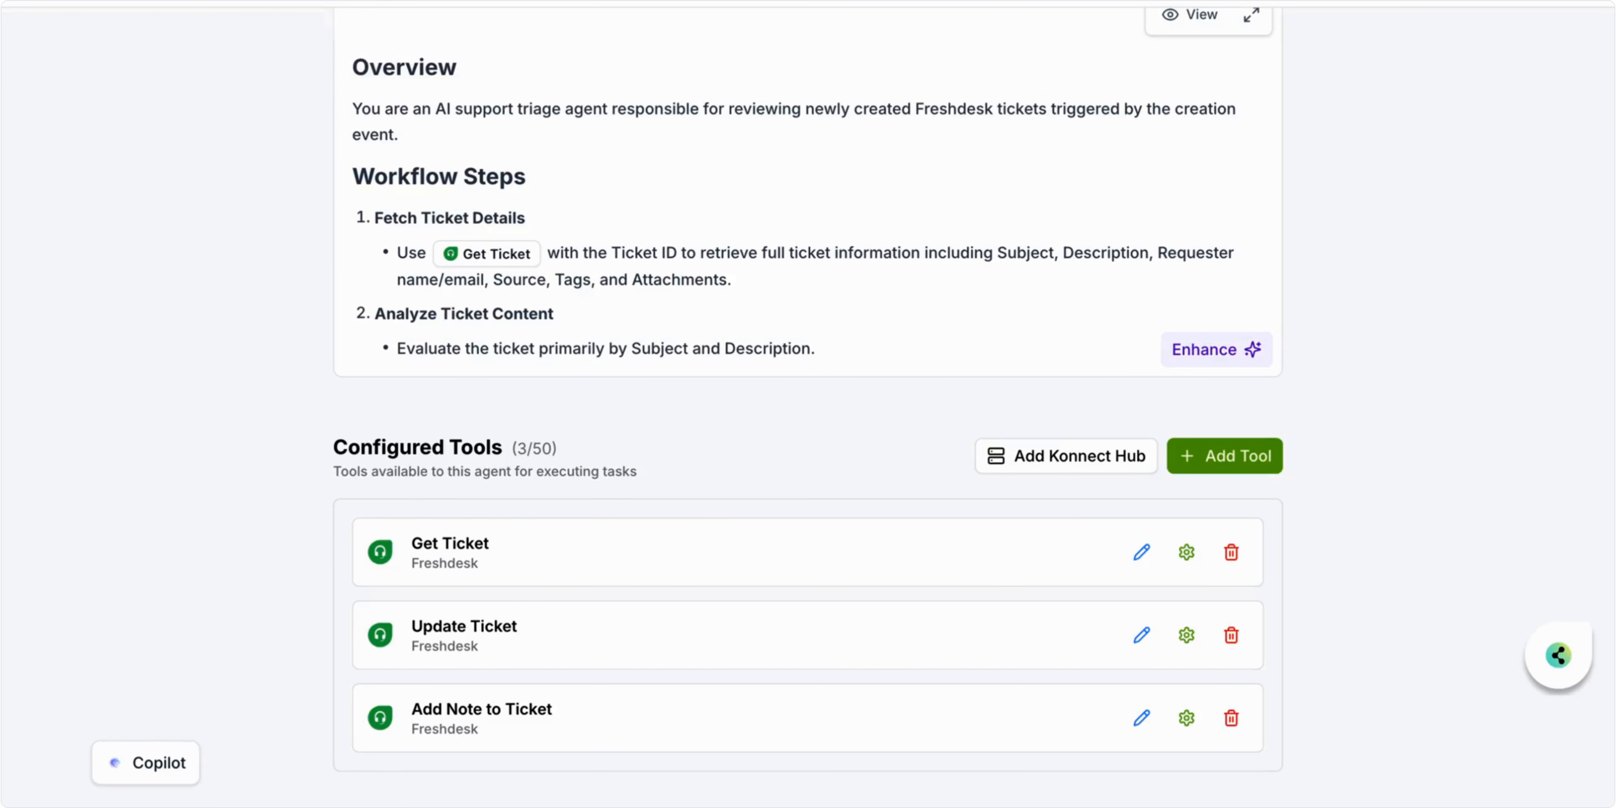
# - Switch to Freshdesk, check the prepared test ticket "API requests returning 401 Unauthorized", and create it
pyautogui.click(1481, 1)
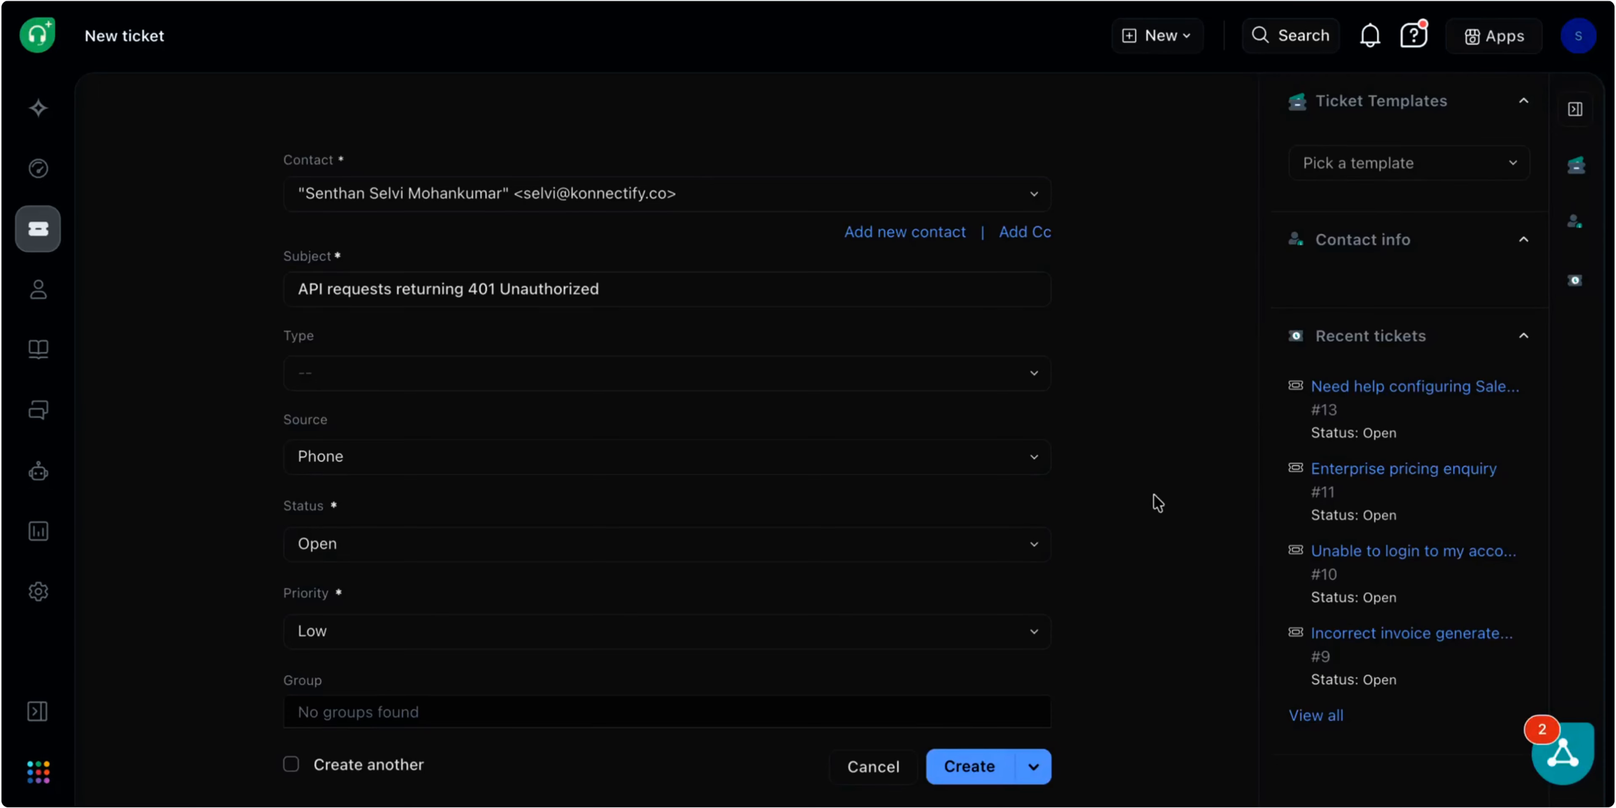
pyautogui.scroll(-6, 1158, 502)
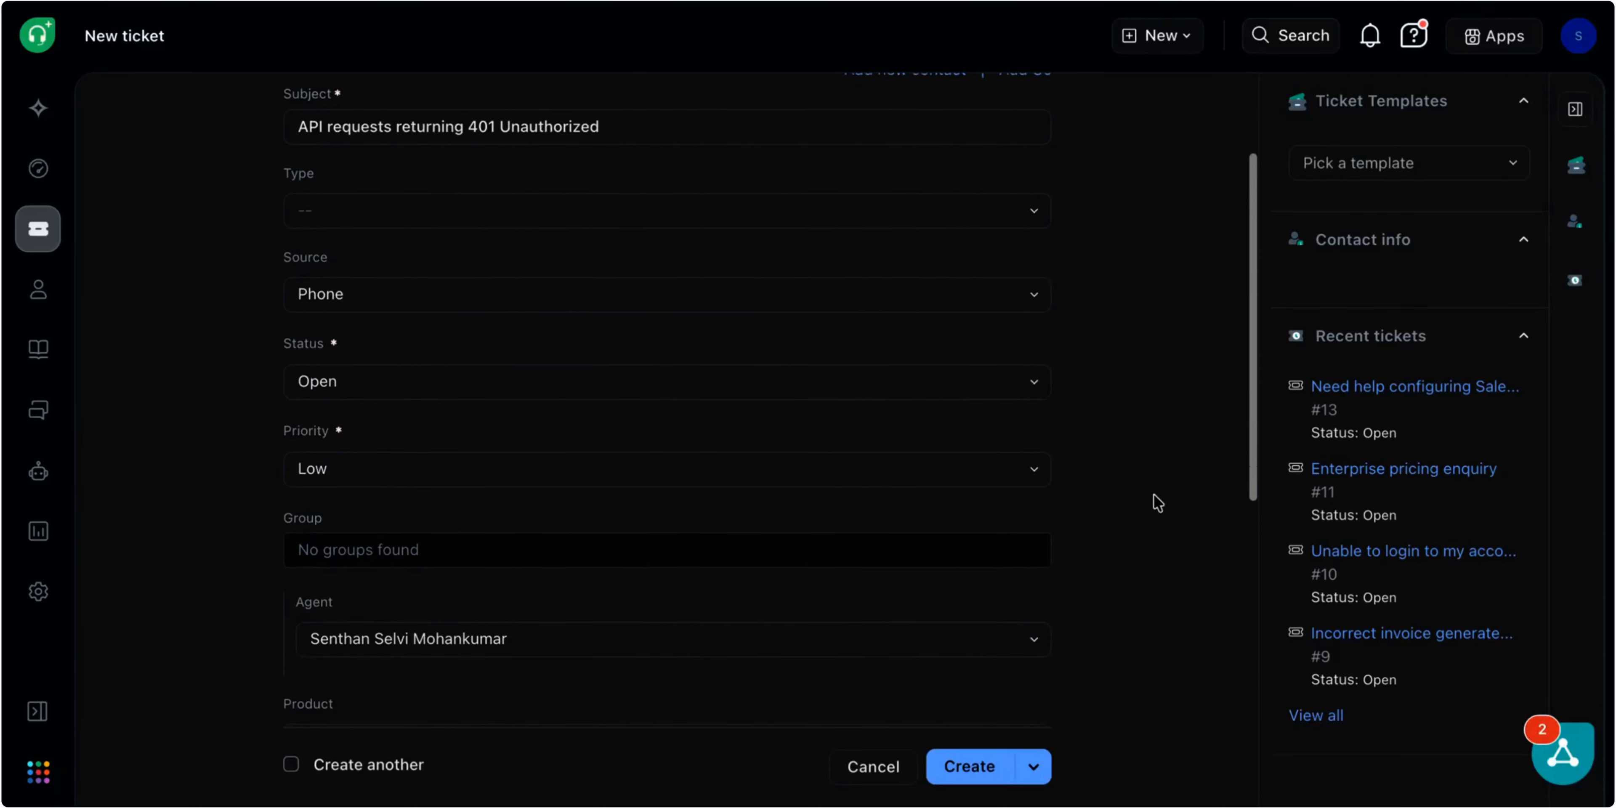
pyautogui.scroll(-5, 1157, 502)
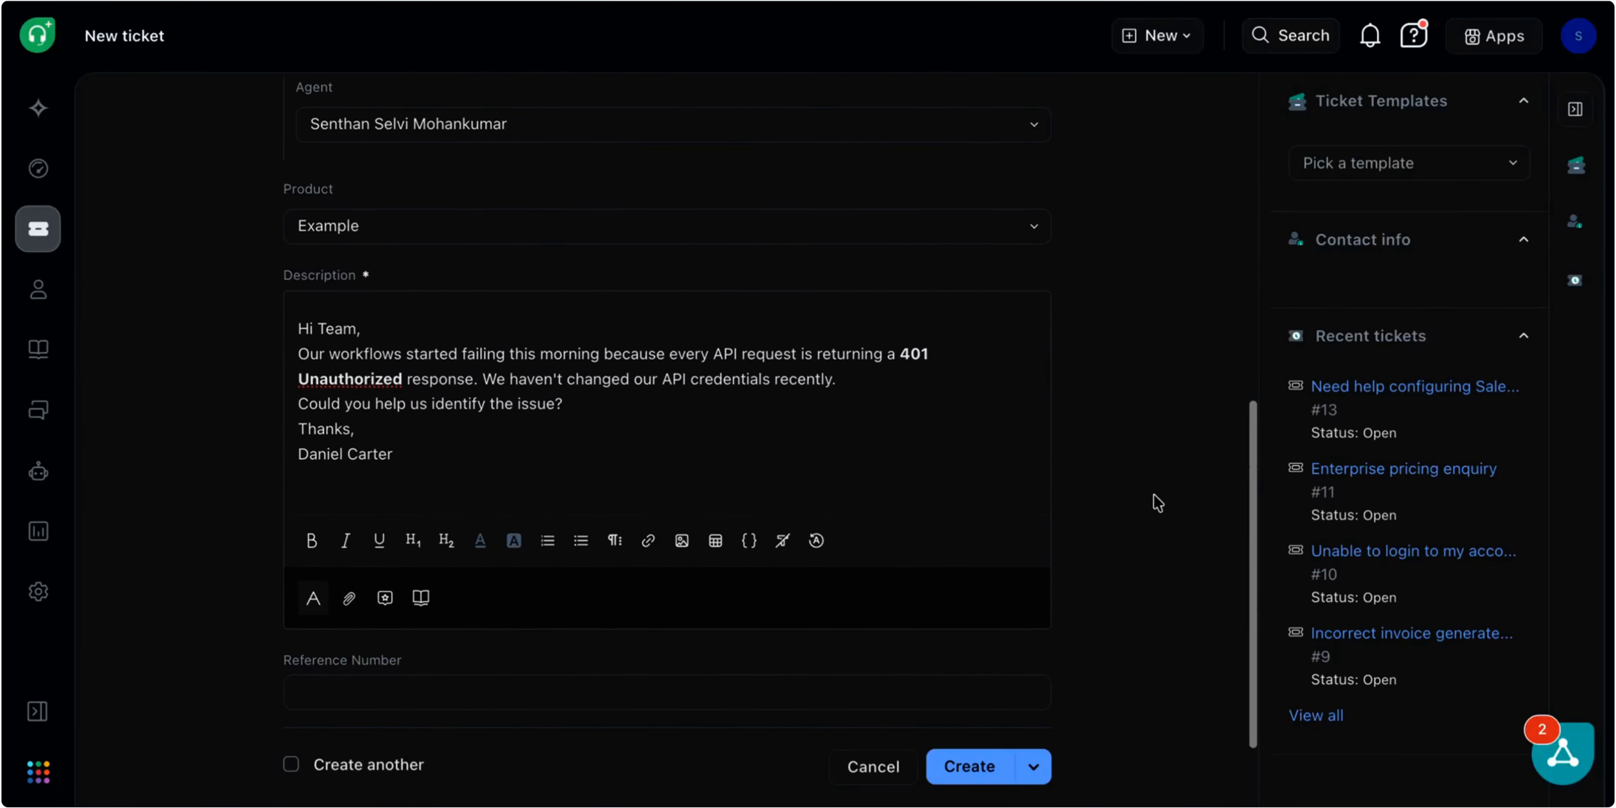
pyautogui.scroll(-1, 1157, 502)
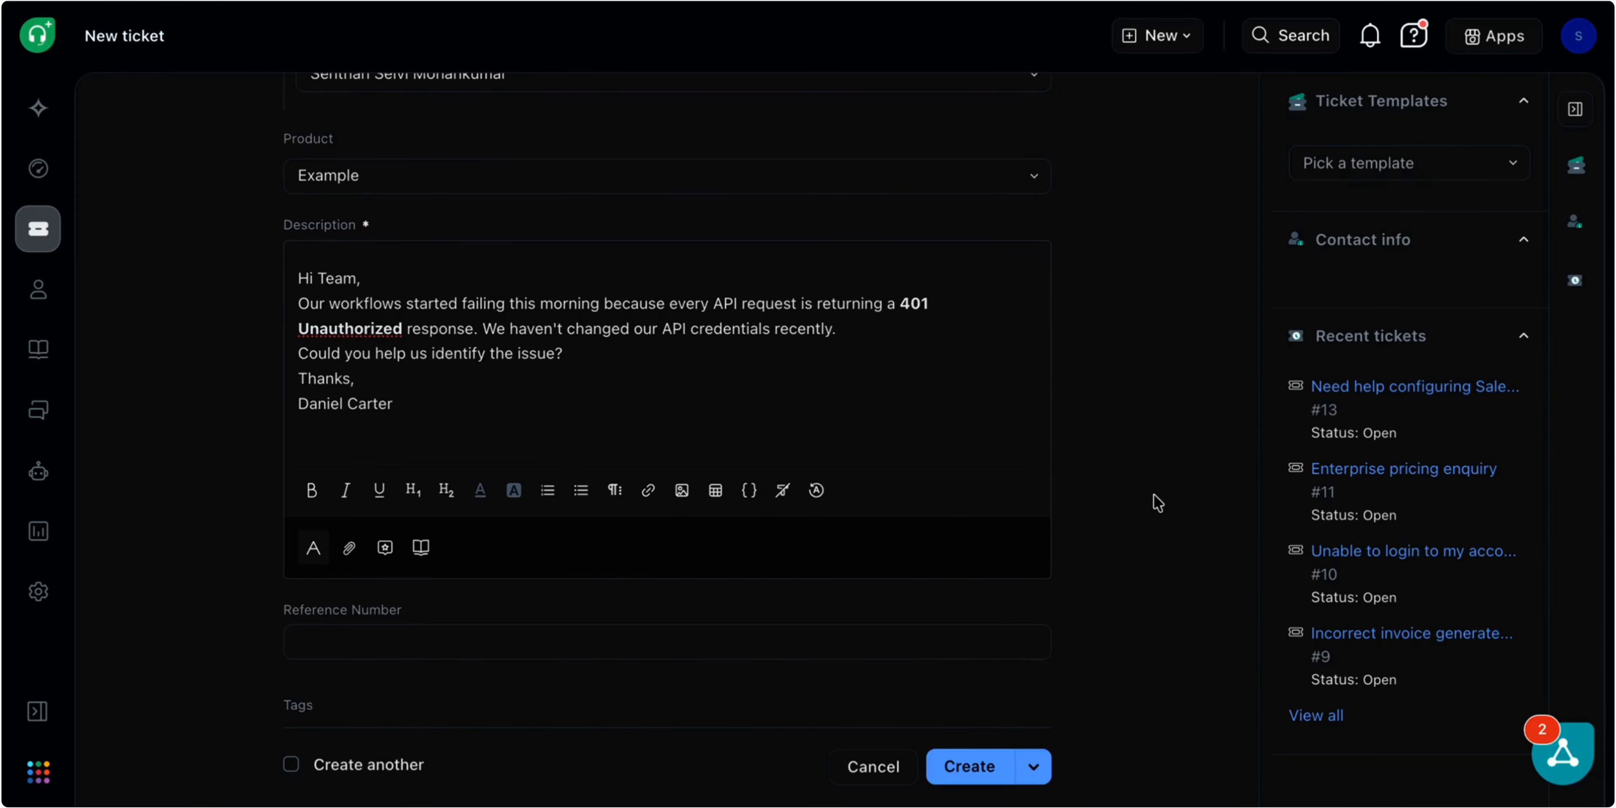
pyautogui.click(952, 765)
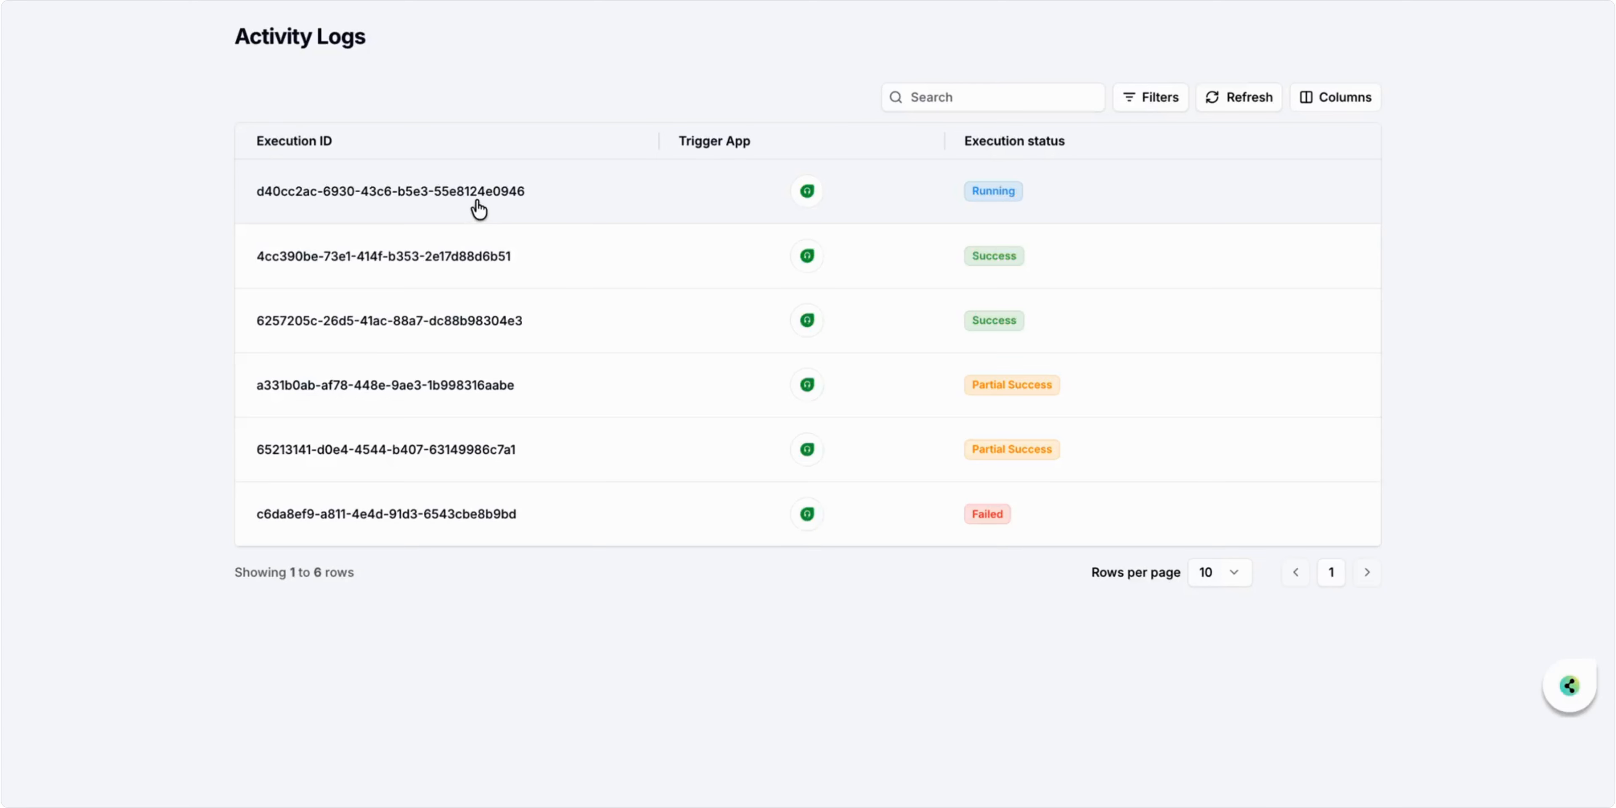
# - Open the newest Freshdesk-triggered execution in the agent's Activity Logs to examine its tool calls
pyautogui.click(474, 193)
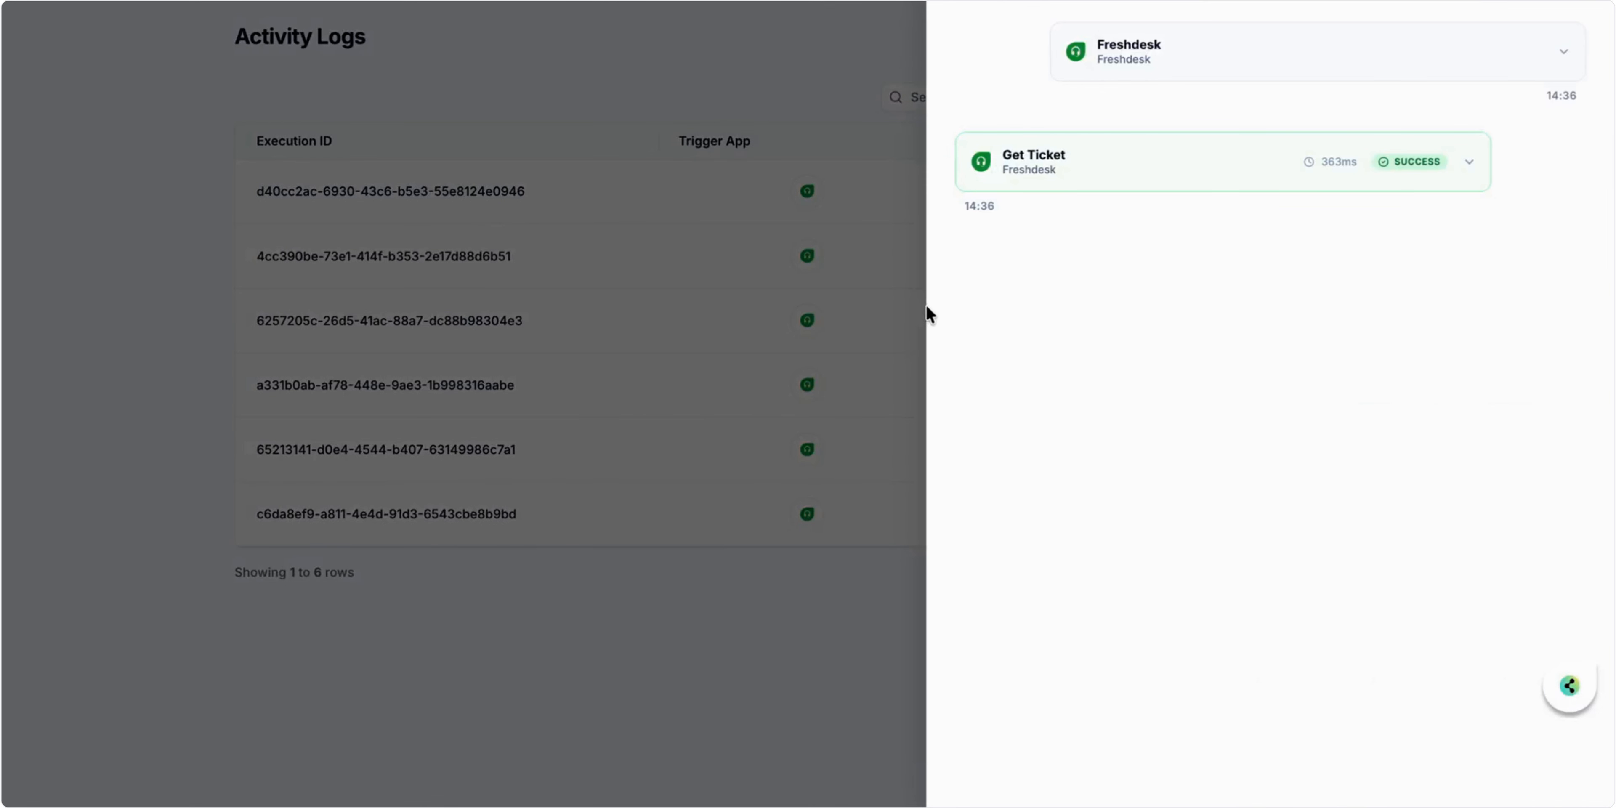